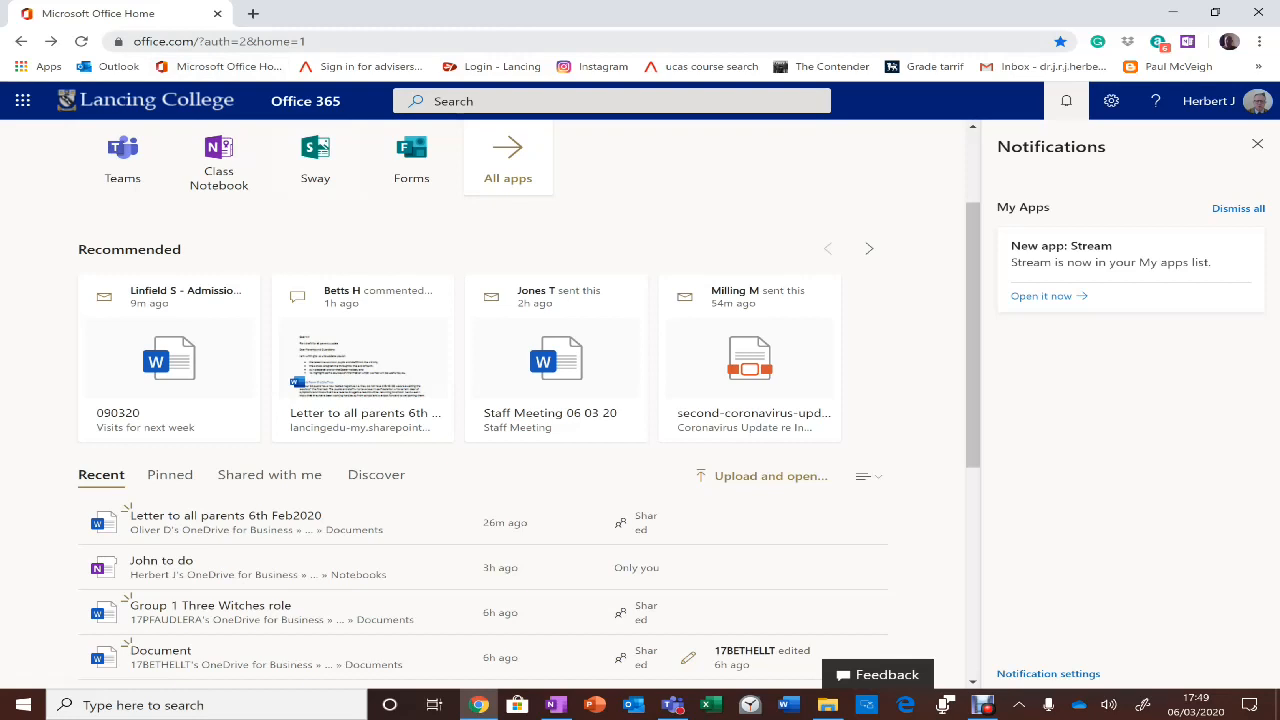
left_click_drag(194, 41, 124, 44)
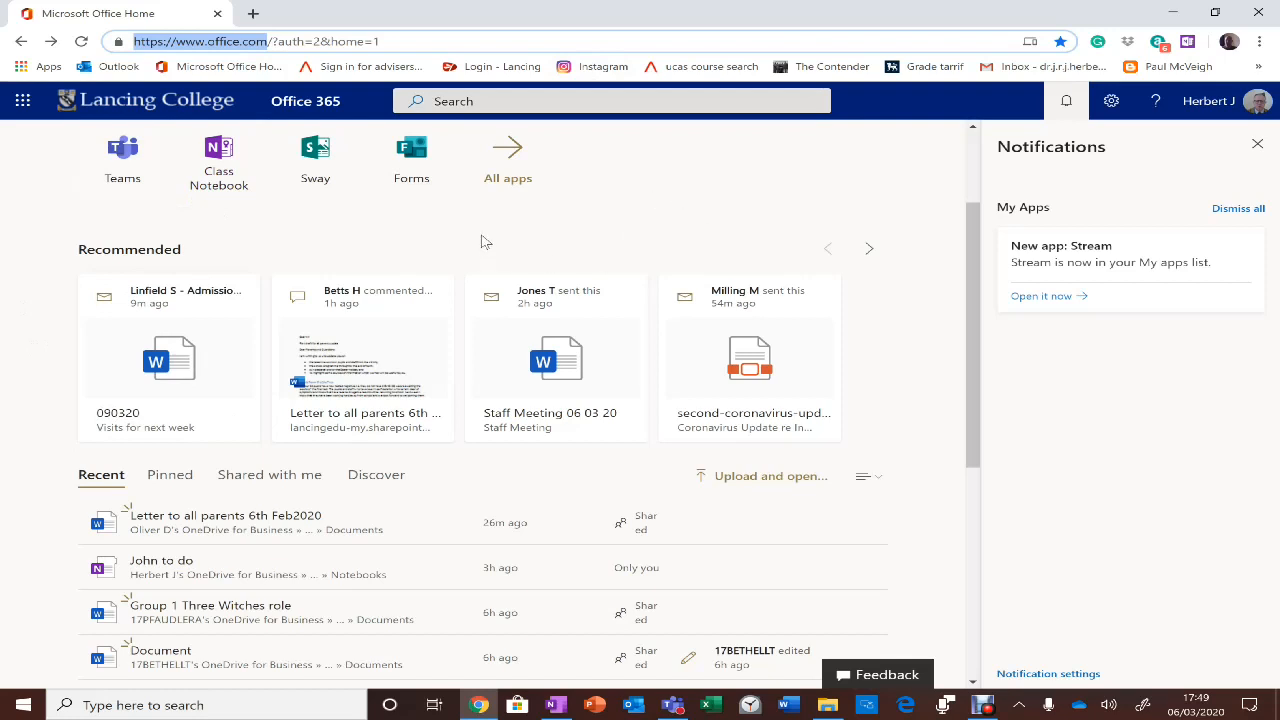
left_click(25, 470)
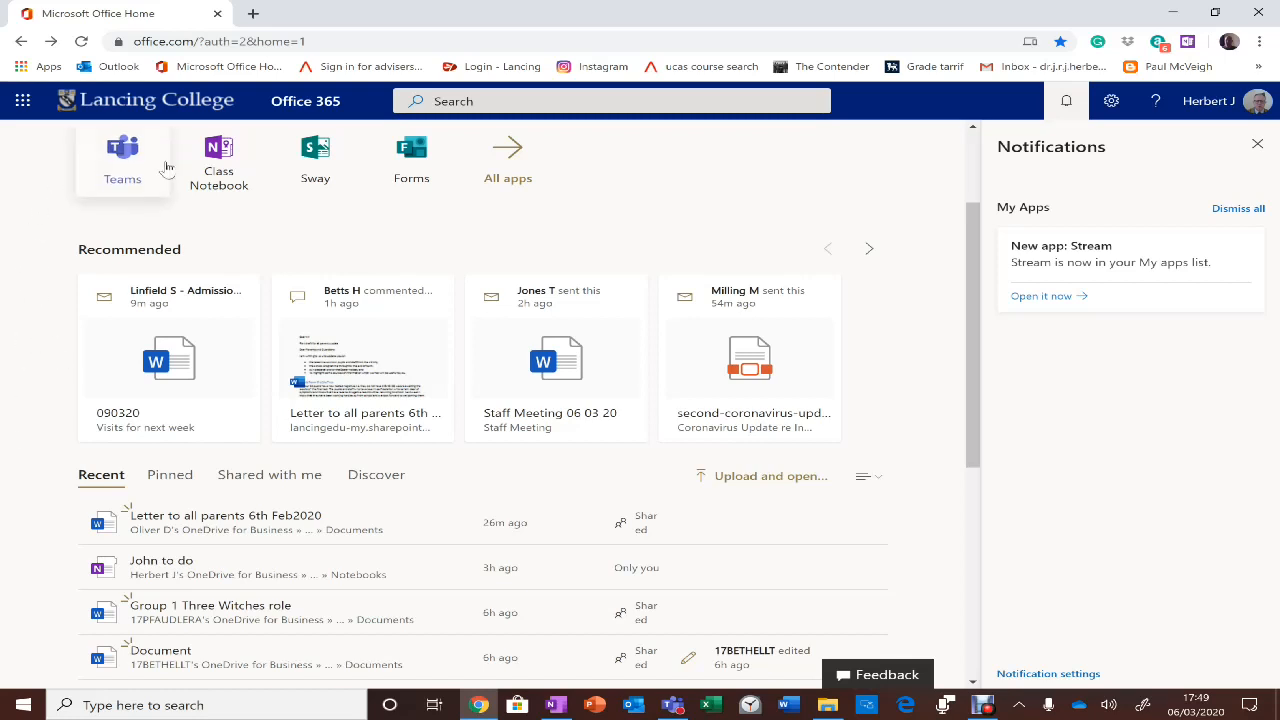
left_click(24, 102)
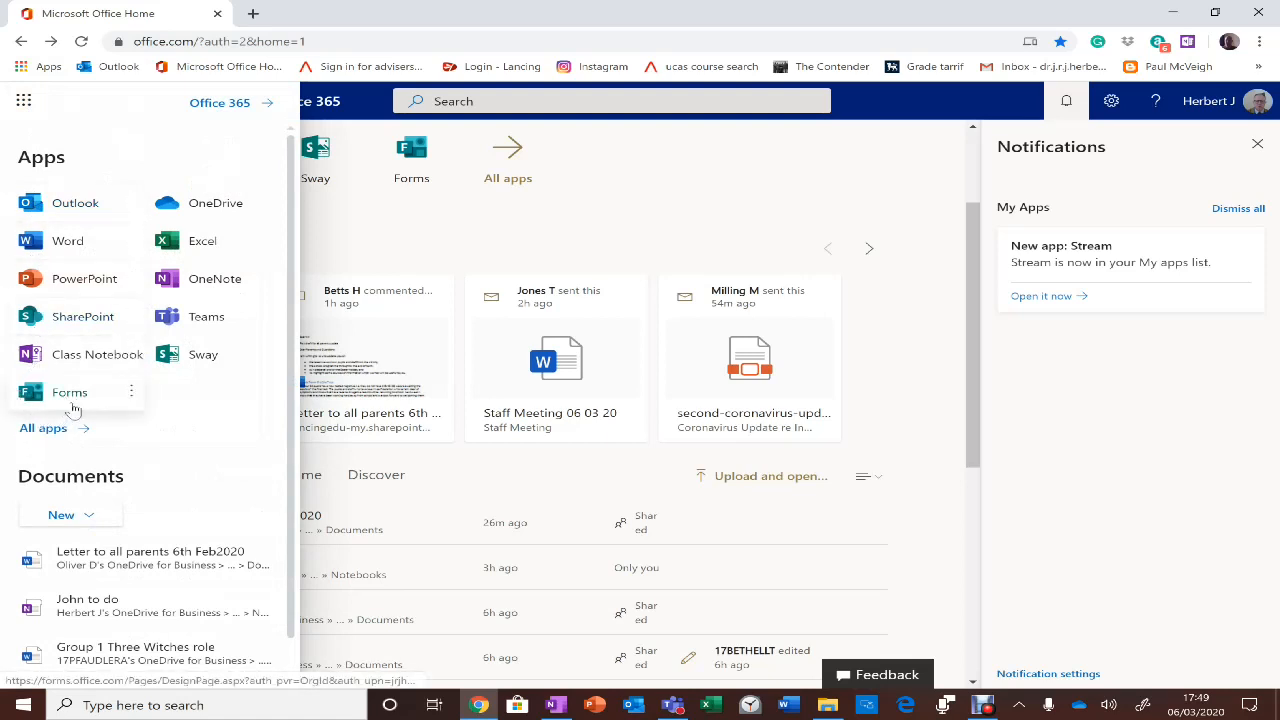
left_click(425, 248)
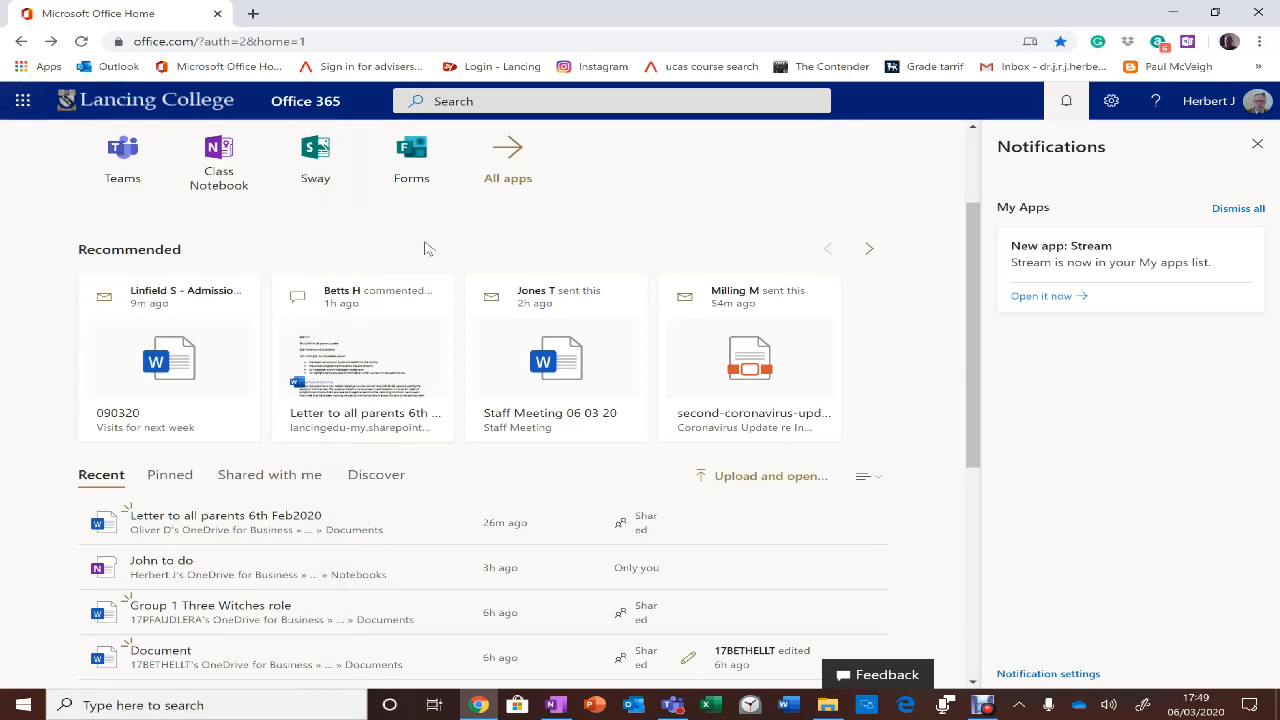
Open Word from the full list of Office 365 apps and create a new blank document
left_click(525, 168)
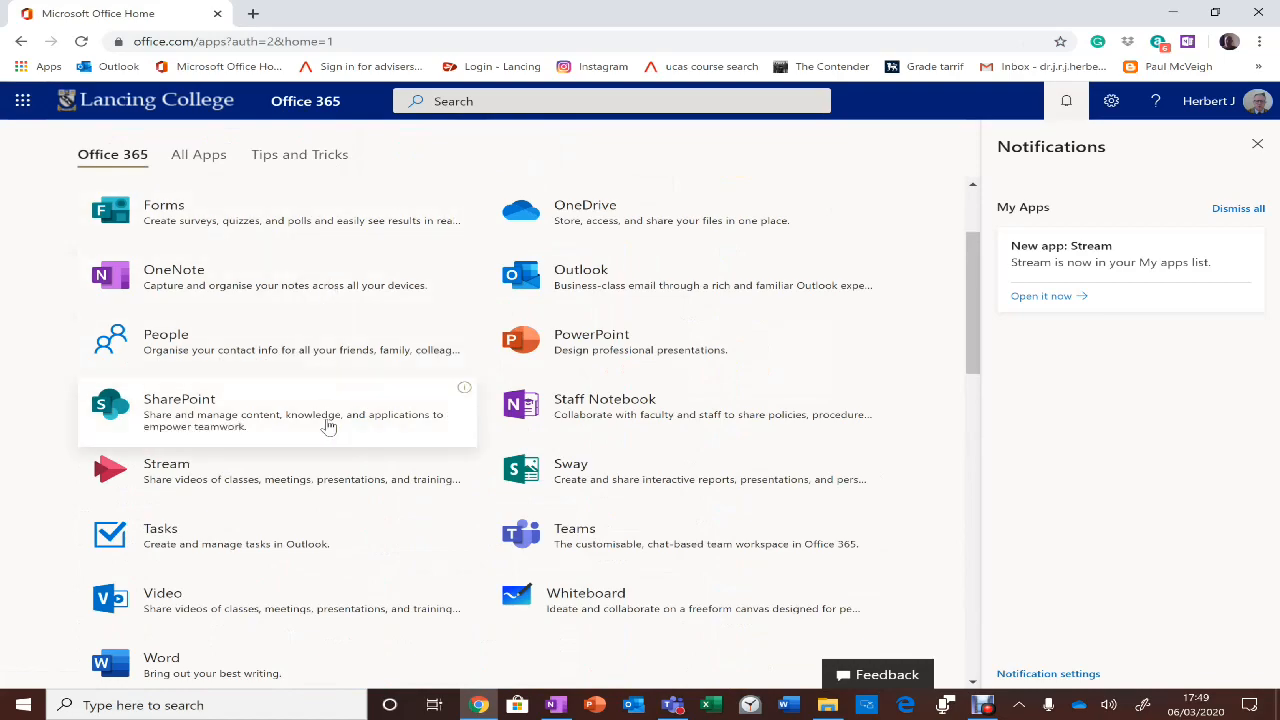
scroll(327, 425, "down", 2)
scroll(327, 425, "down", 1)
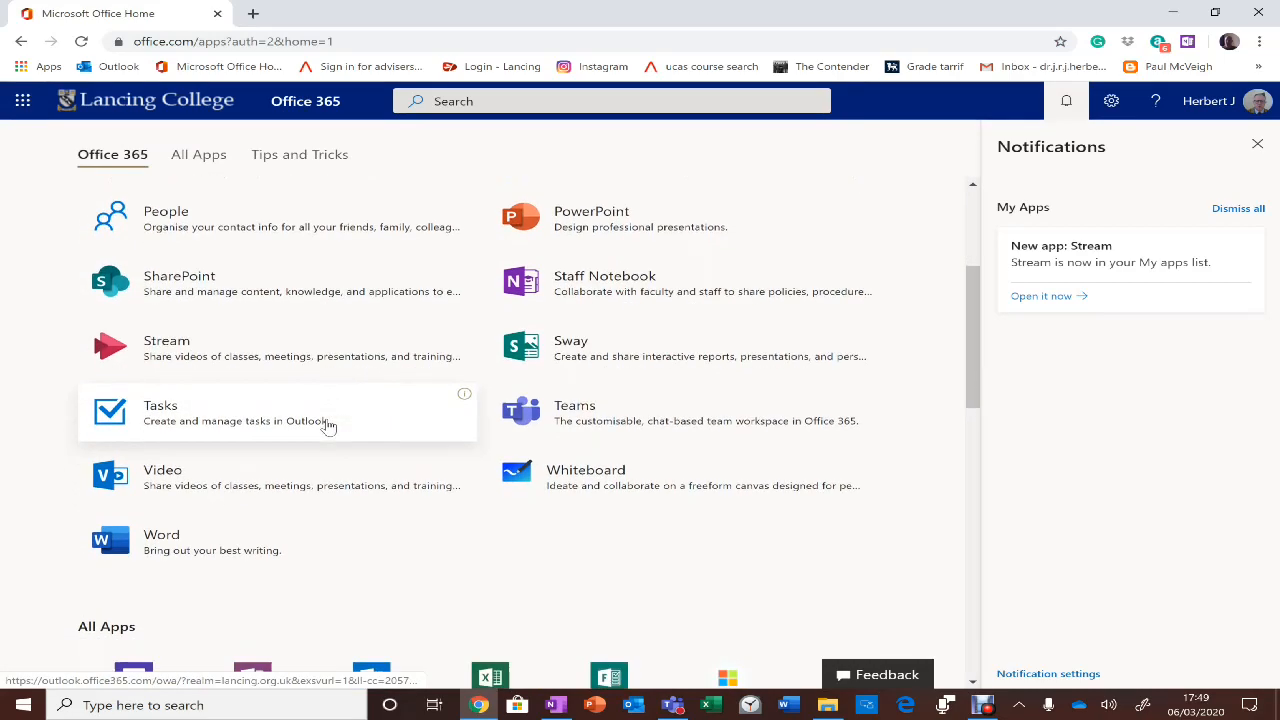
scroll(327, 425, "up", 2)
scroll(327, 425, "up", 3)
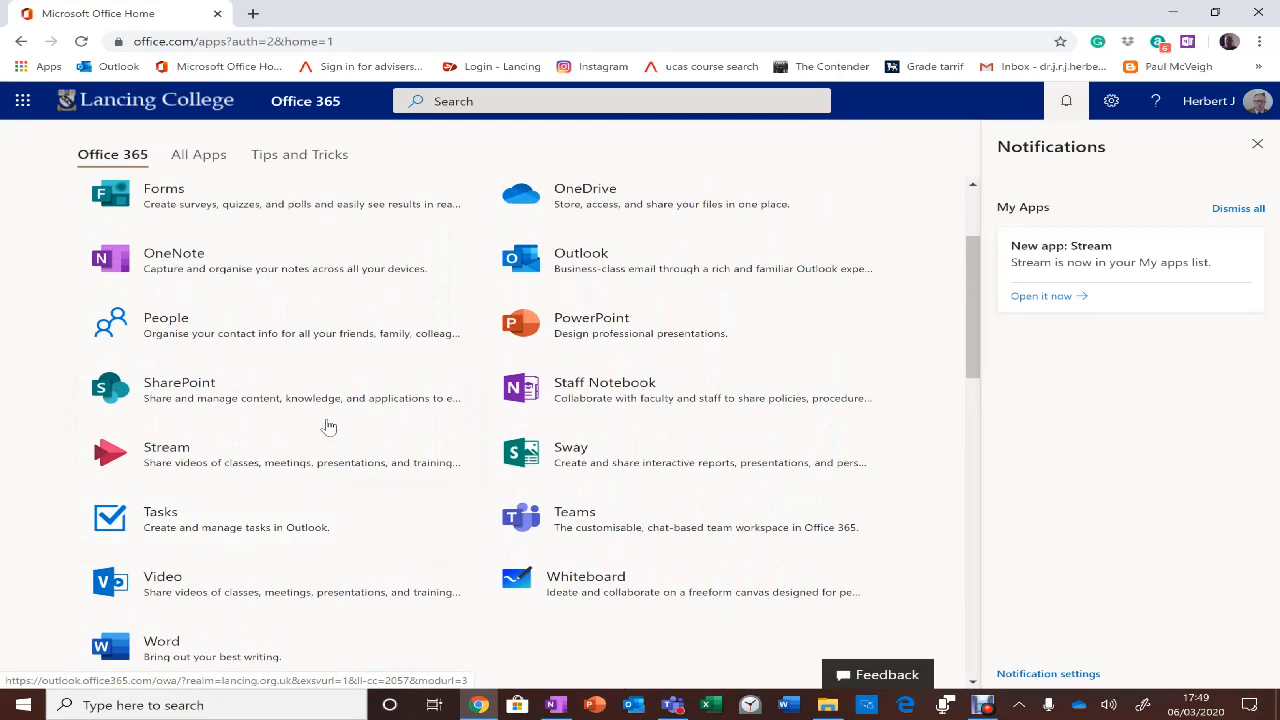
scroll(329, 425, "up", 1)
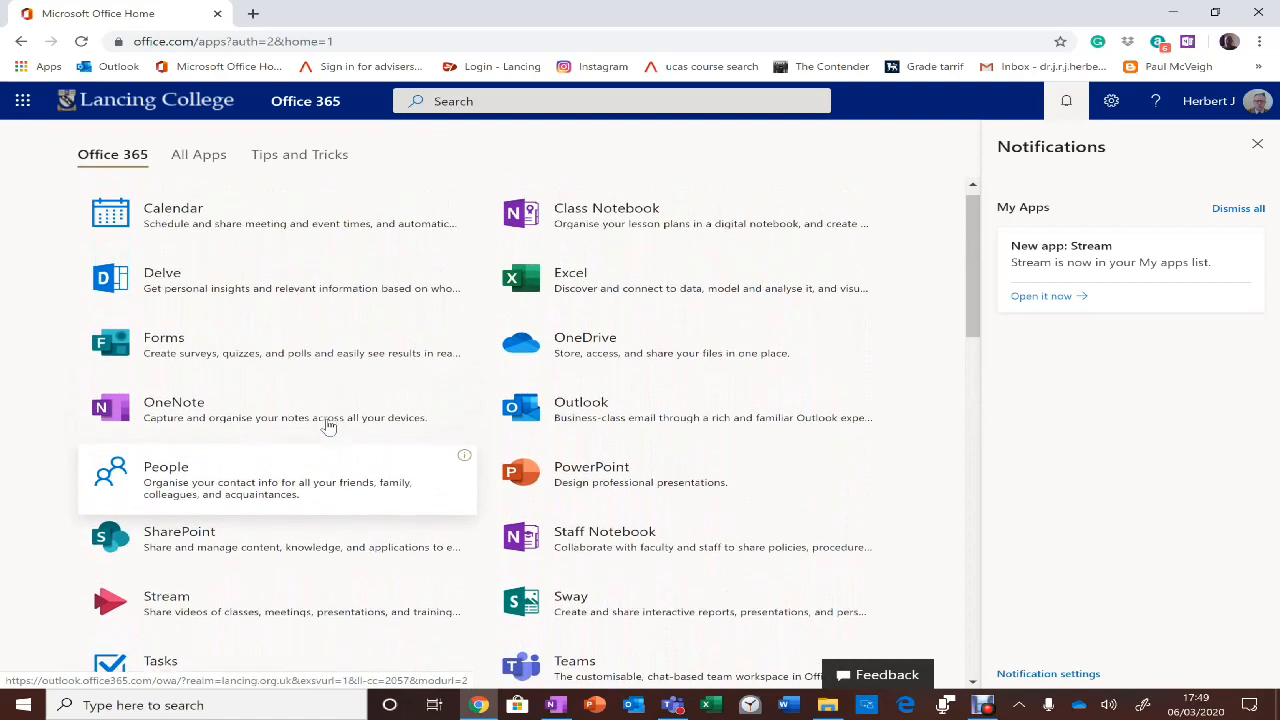
scroll(329, 425, "down", 2)
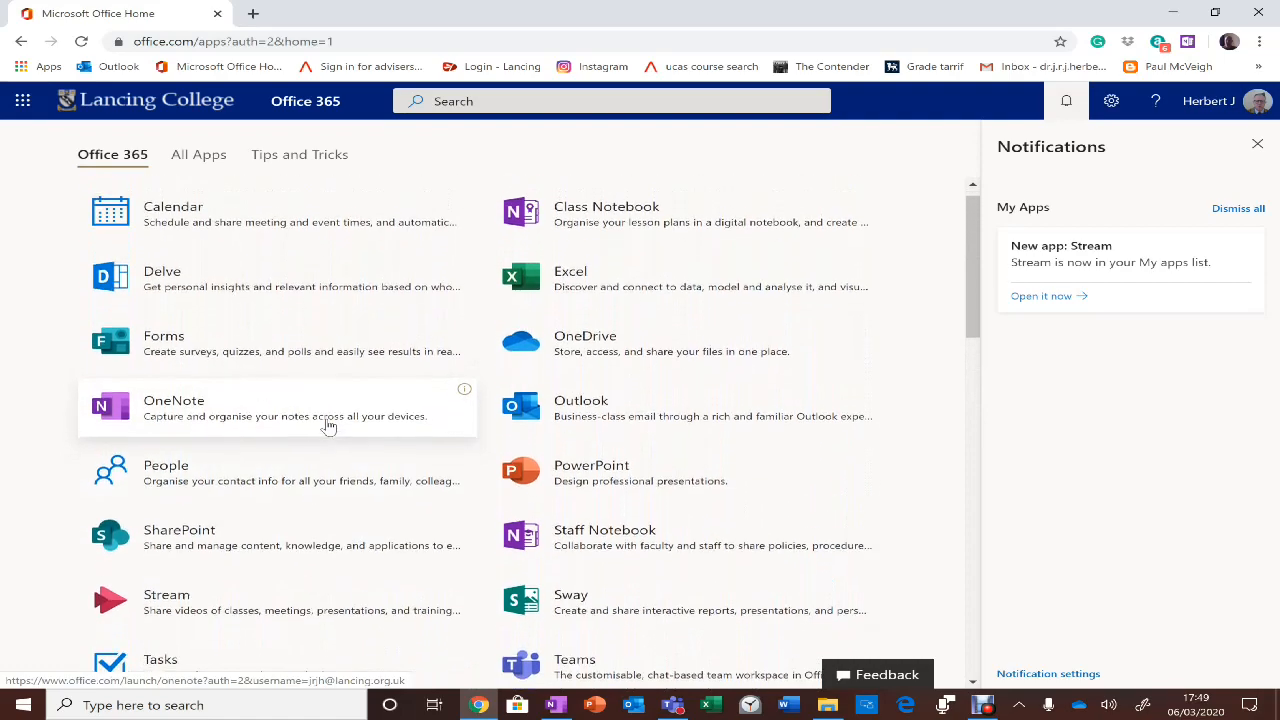
scroll(329, 425, "down", 3)
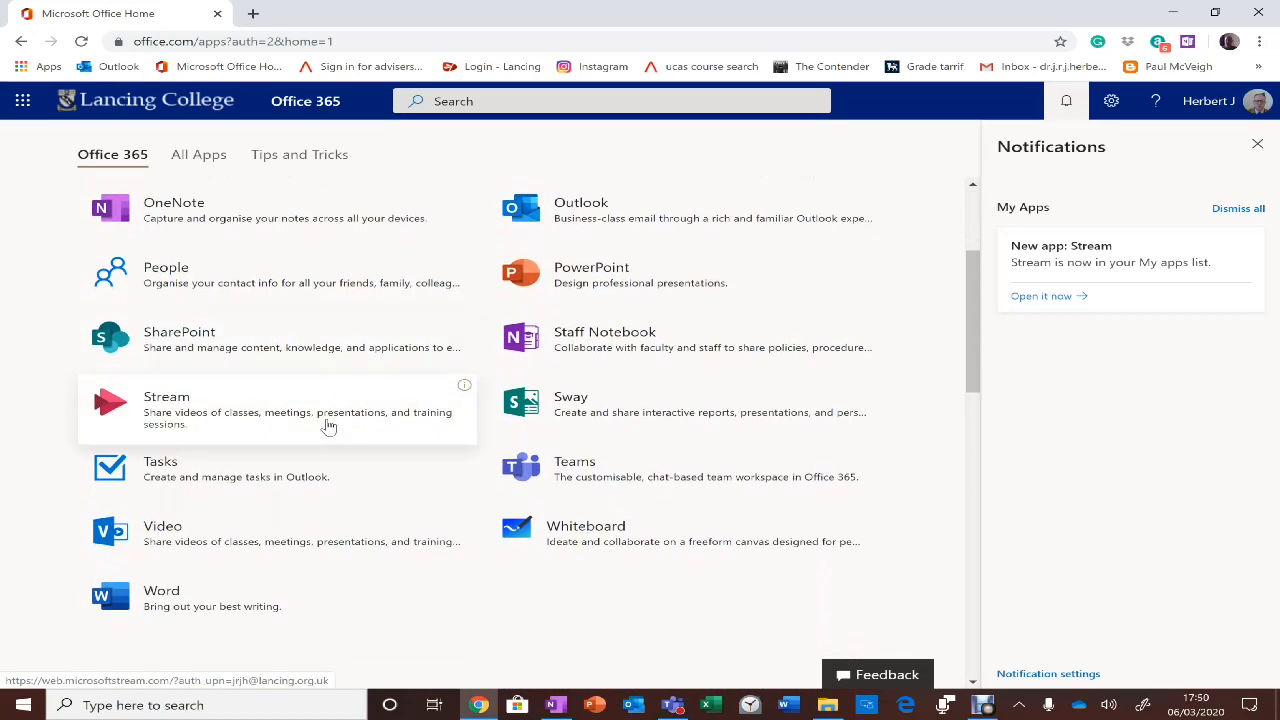
left_click(201, 594)
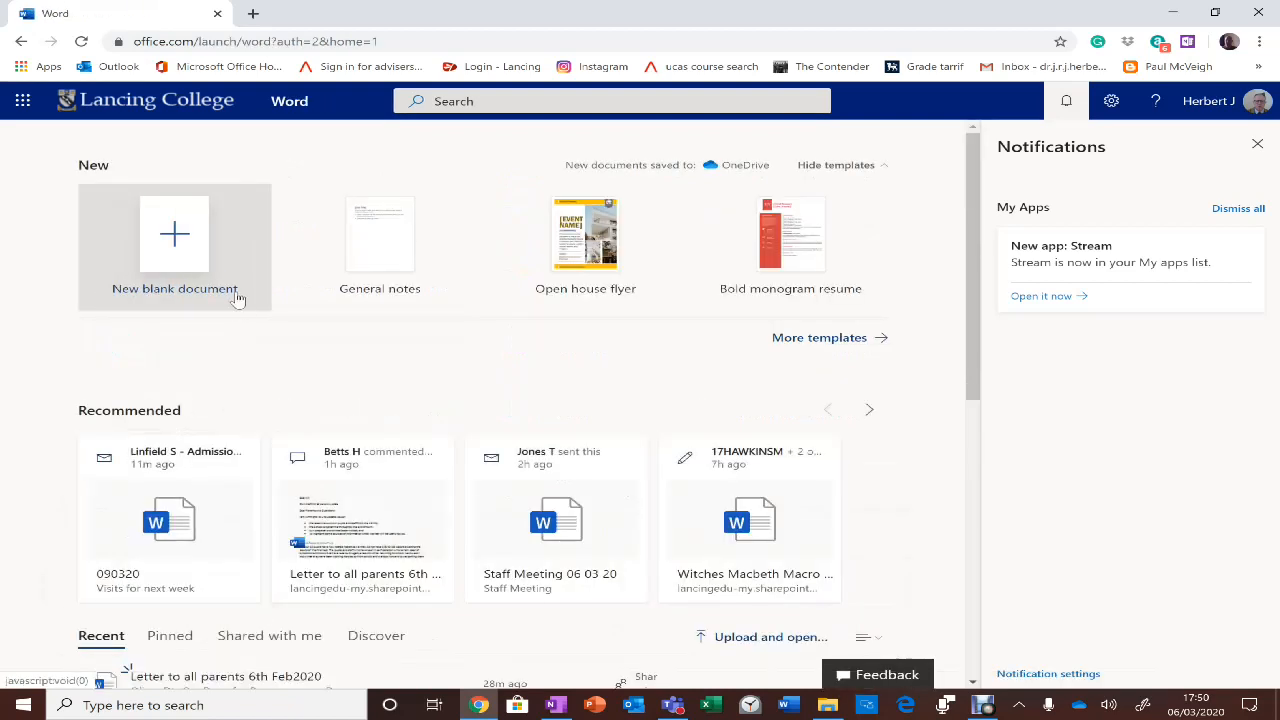
left_click(195, 248)
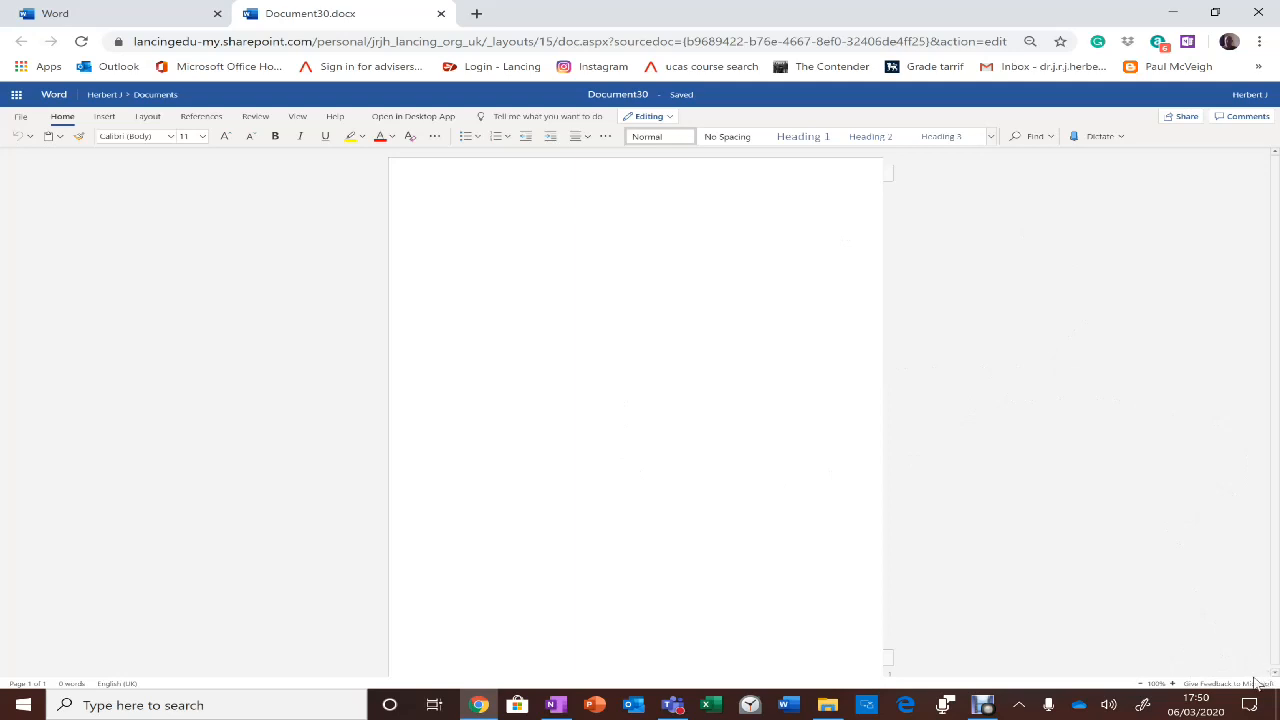
Enlarge the blank document's page view to 190%
left_click(1174, 684)
left_click(1174, 684)
left_click(1174, 684)
left_click(1174, 684)
left_click(1174, 684)
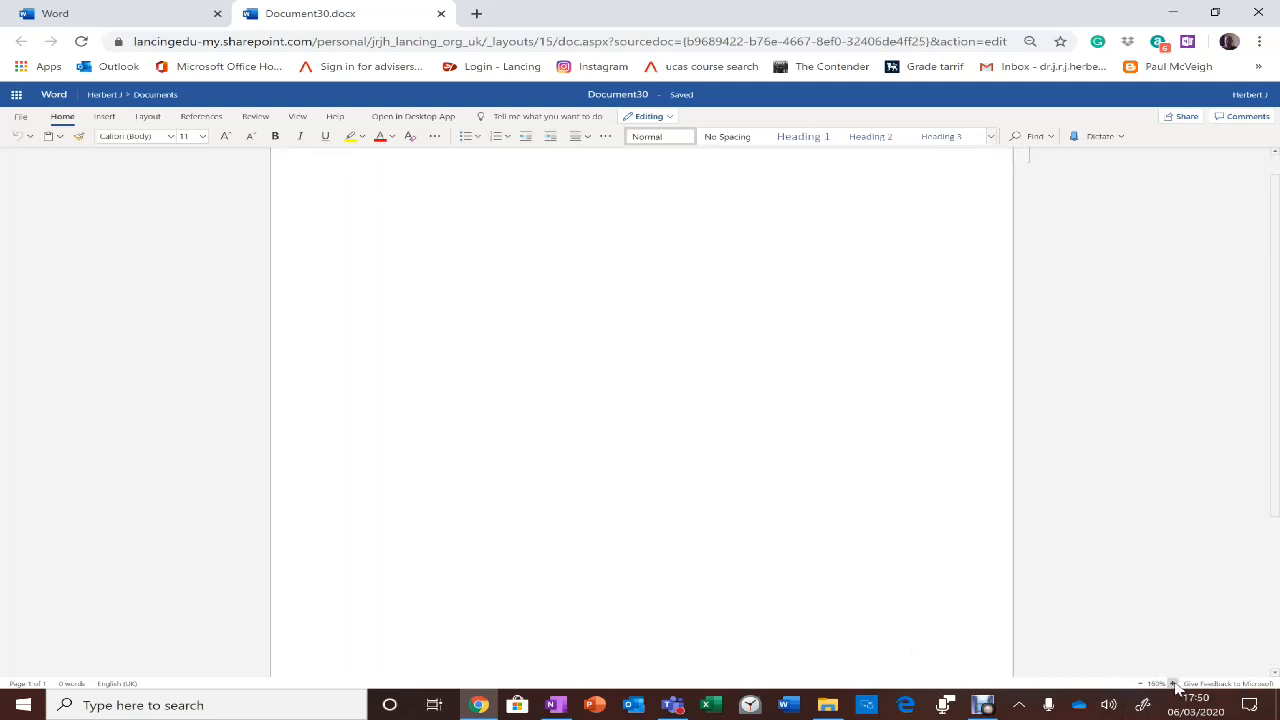
left_click(1174, 684)
left_click(1174, 684)
left_click(1174, 684)
left_click(1174, 684)
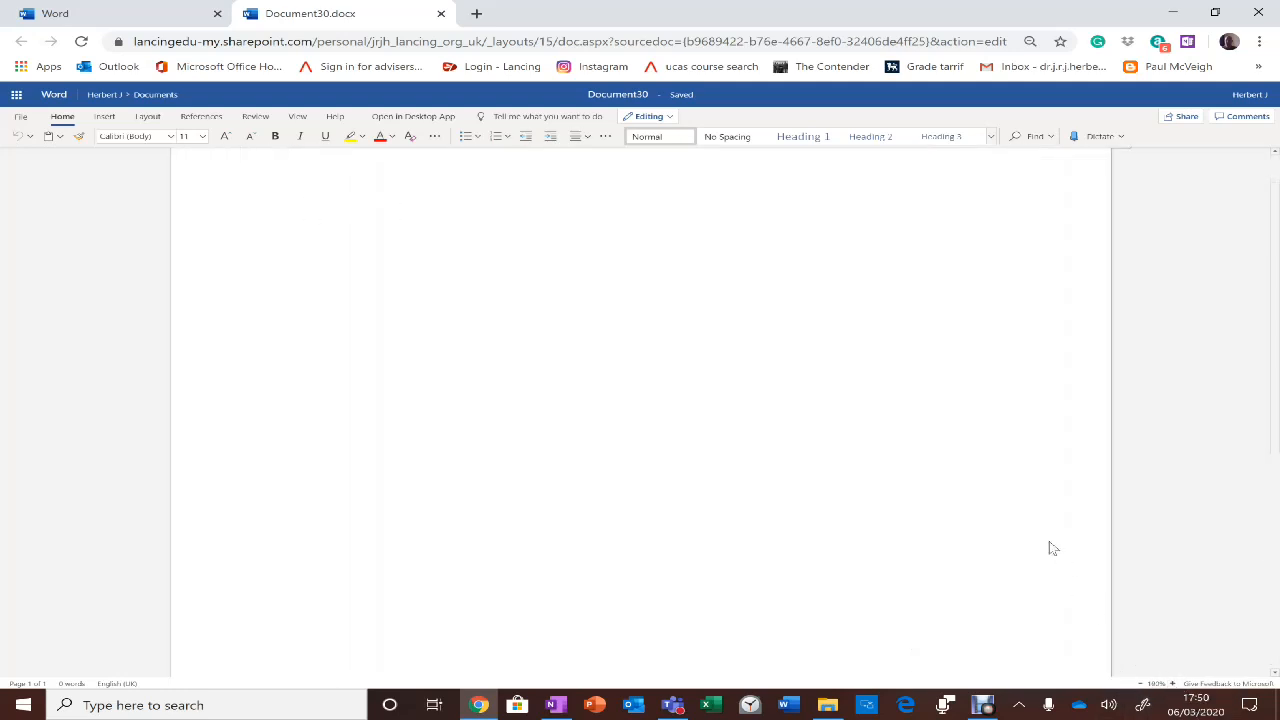
scroll(1051, 548, "up", 1)
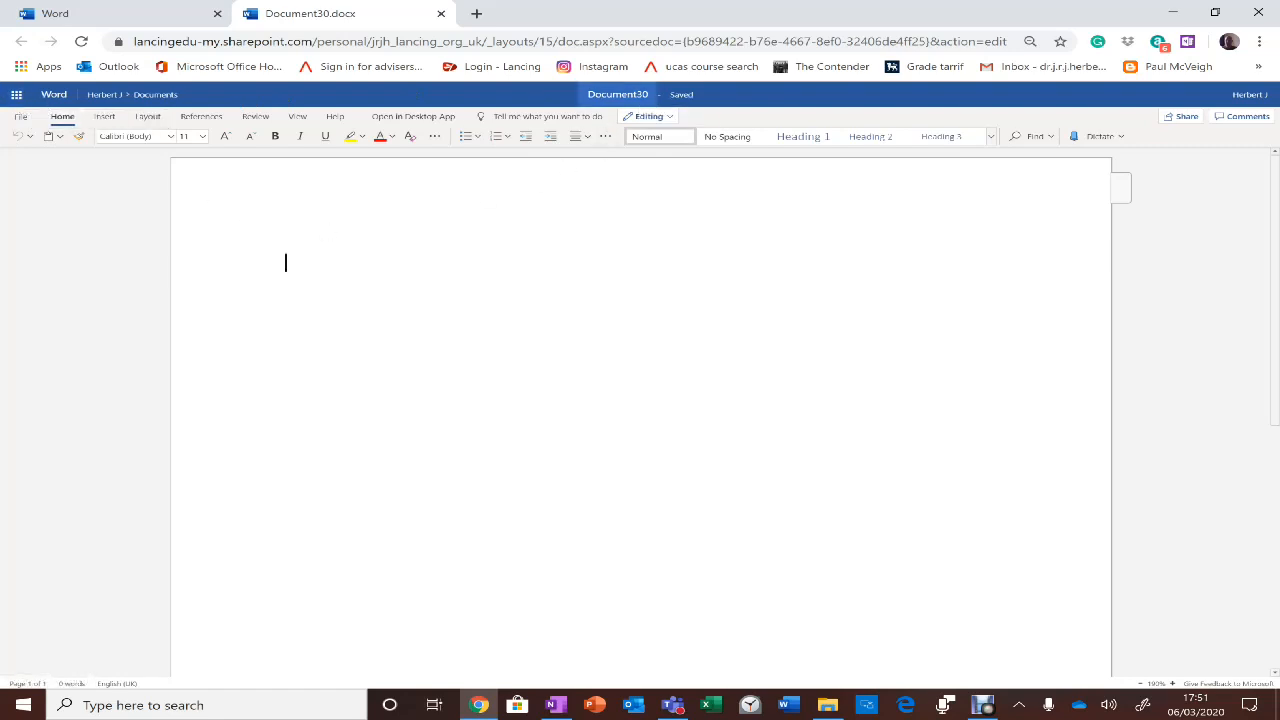
Rename the document as "Test Document for Demonstration"
left_click(618, 94)
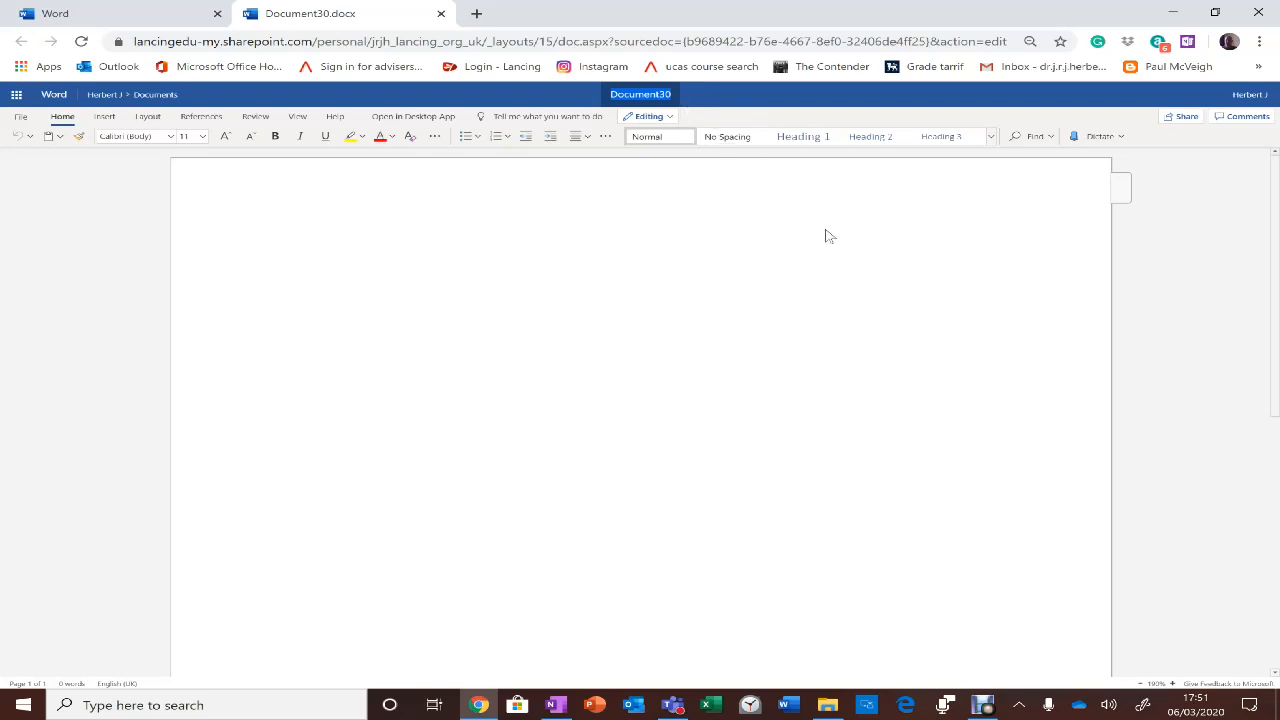
type("Test")
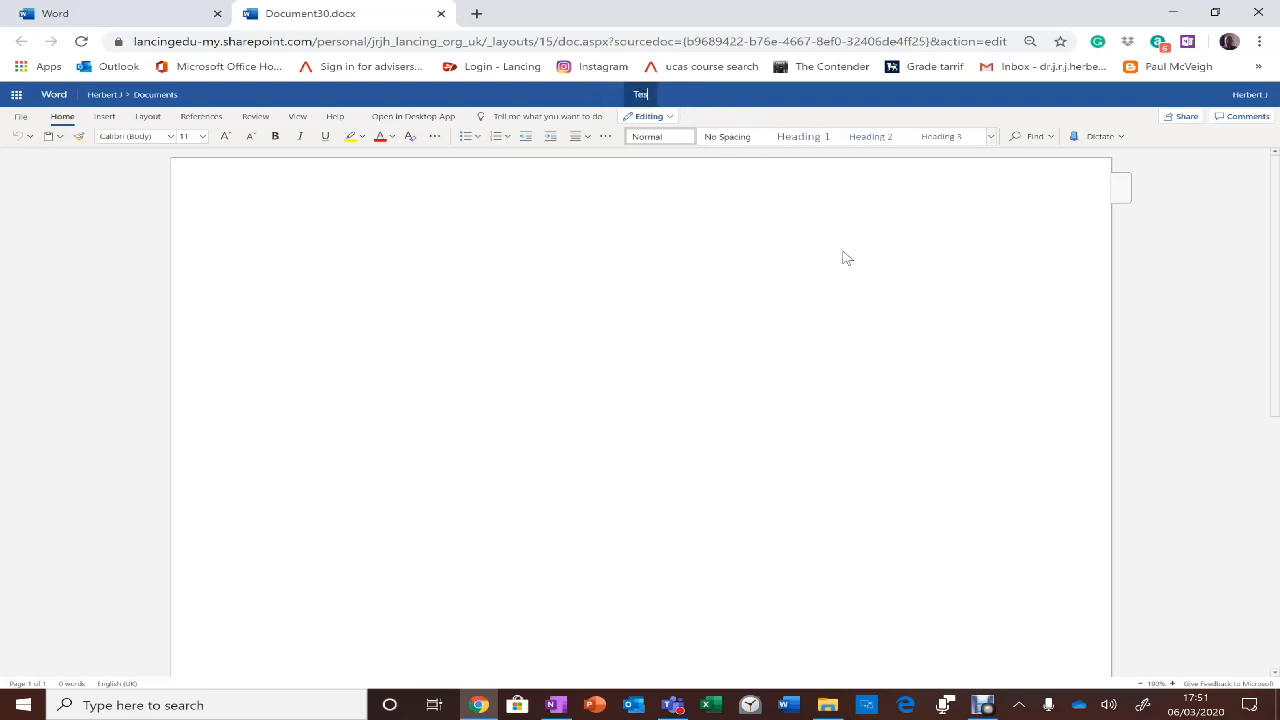
type(" Docum")
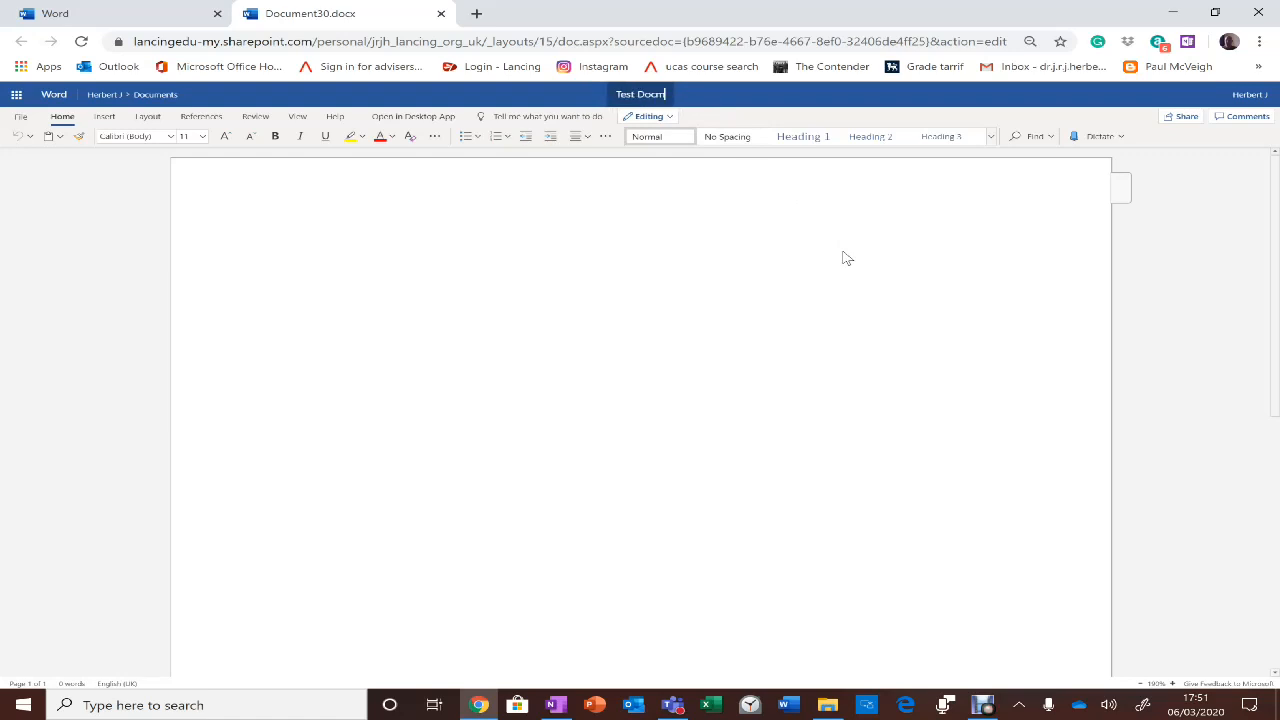
type("ent for ")
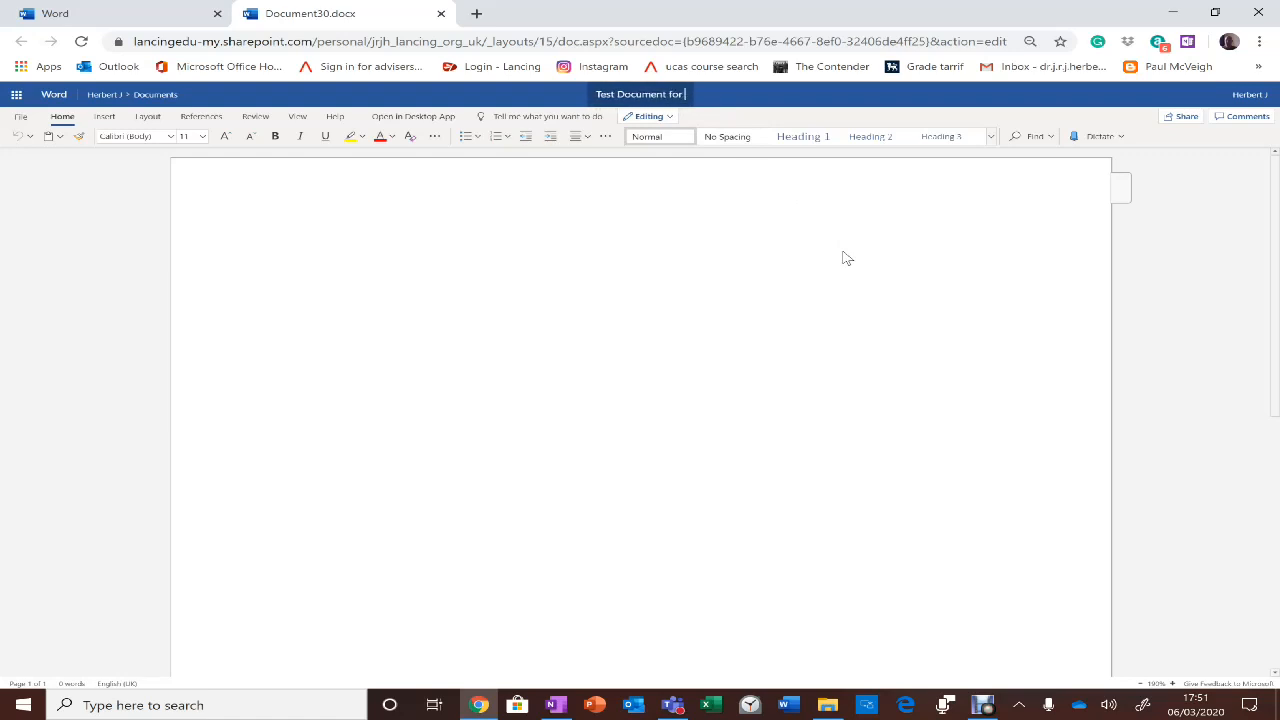
type("Demonstration")
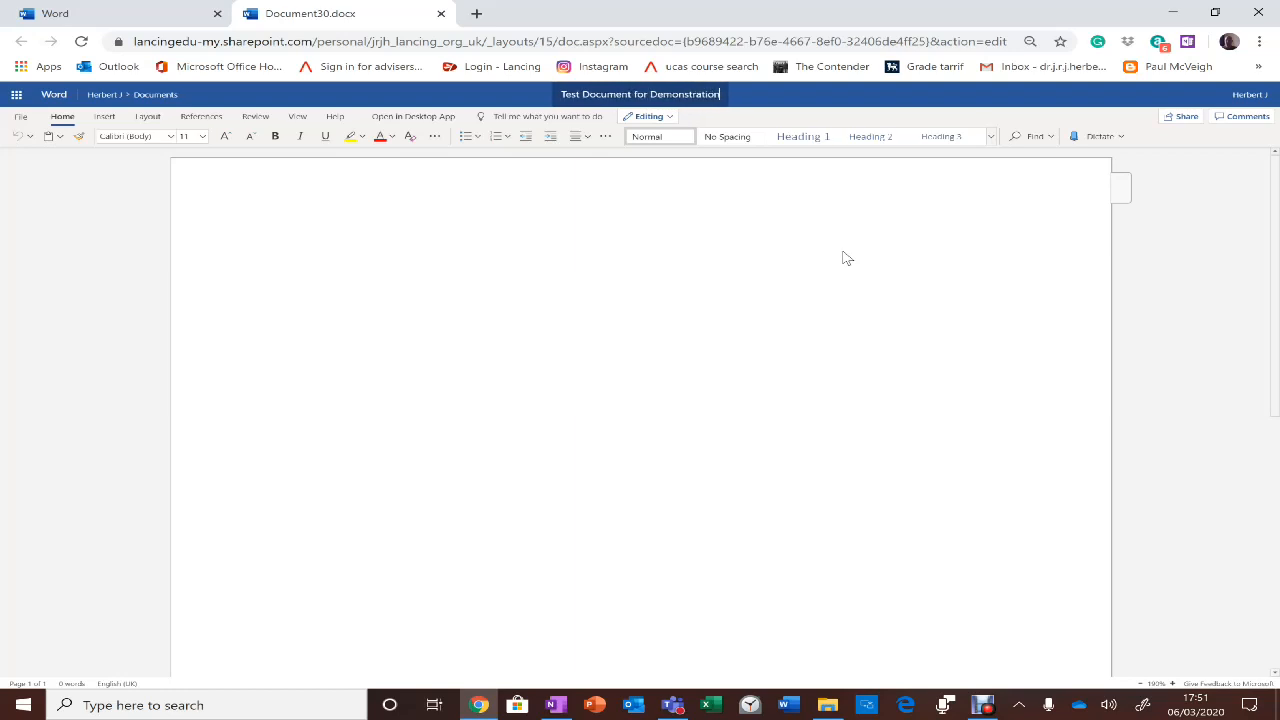
key("Return")
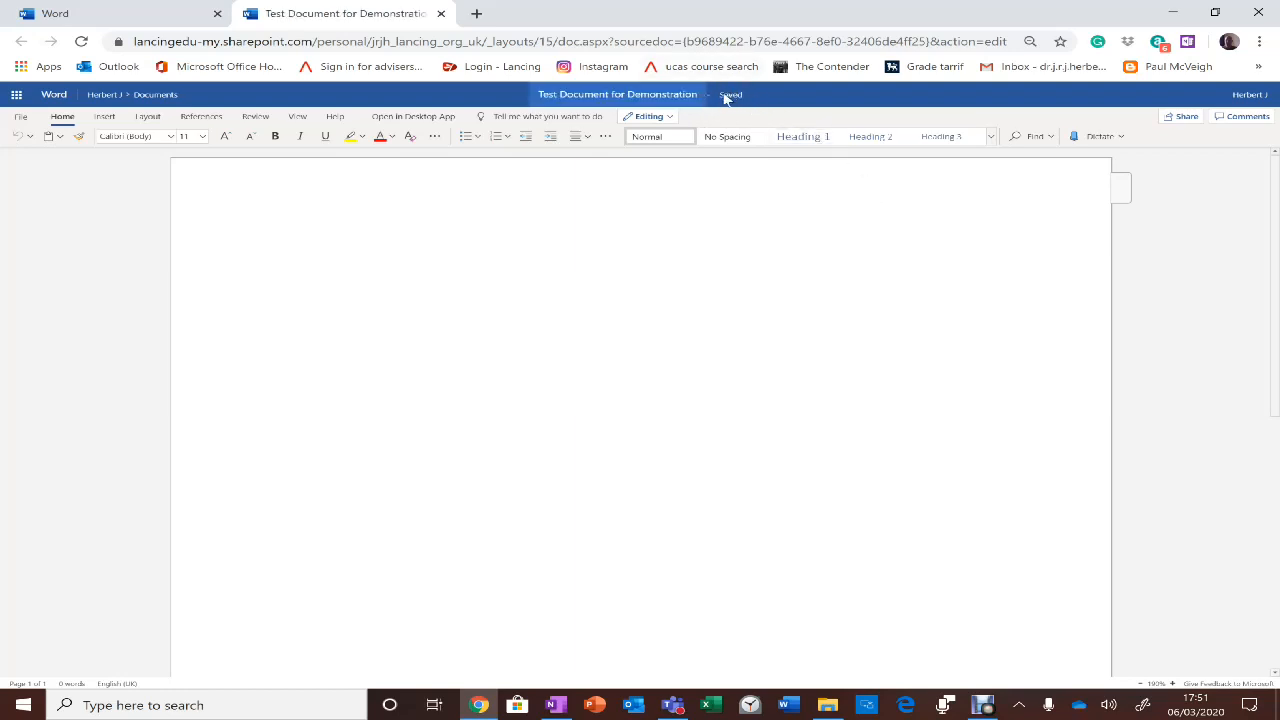
mouse_move(736, 101)
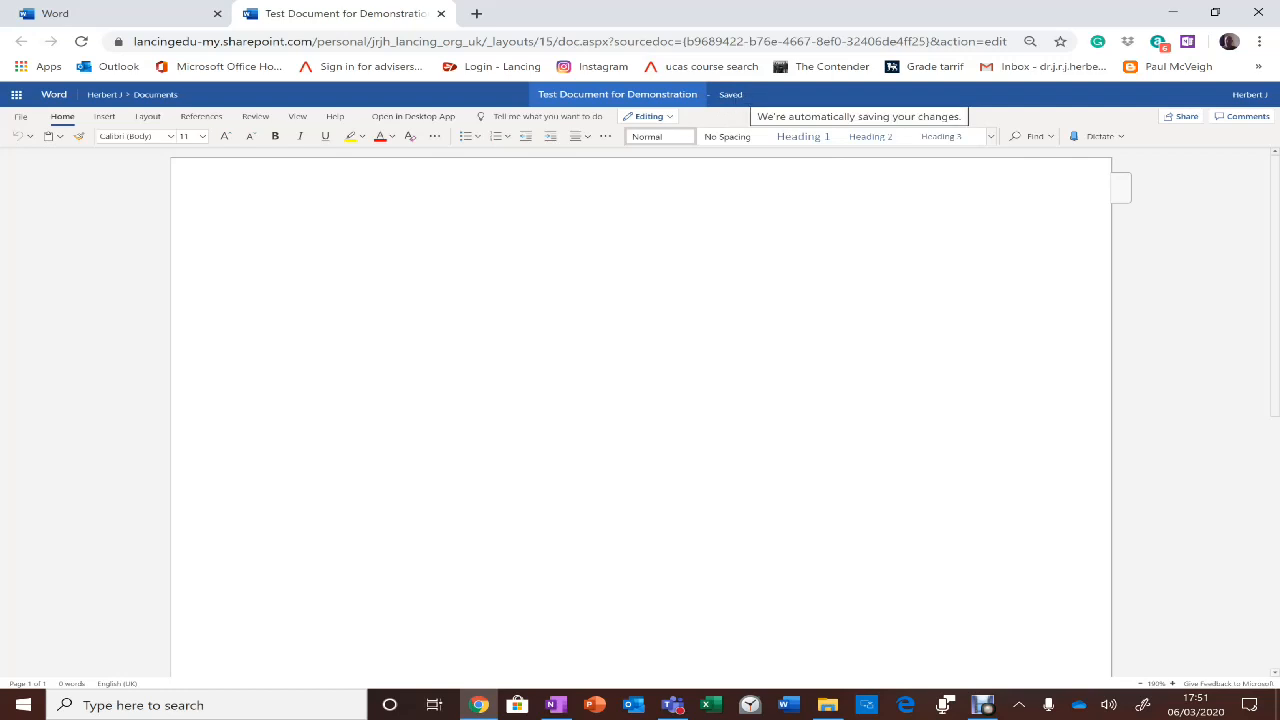
Examine the available Save As options for the document and return to the page
left_click(23, 118)
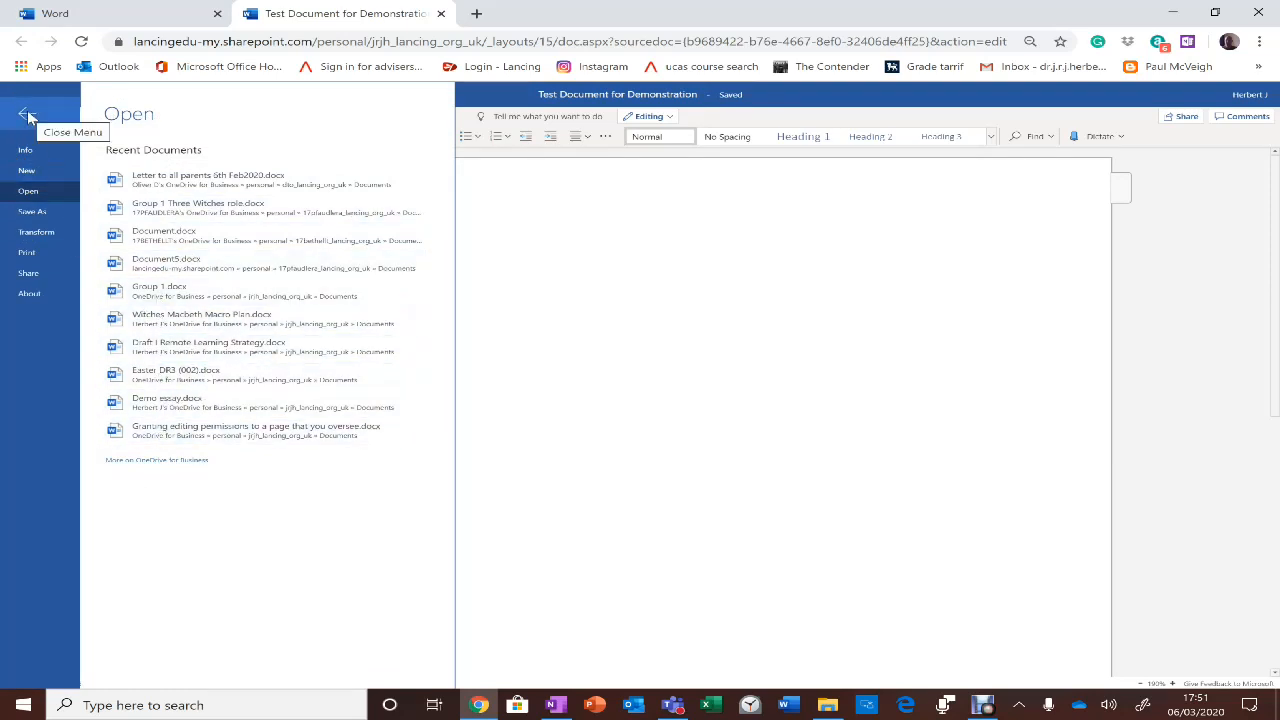
left_click(42, 217)
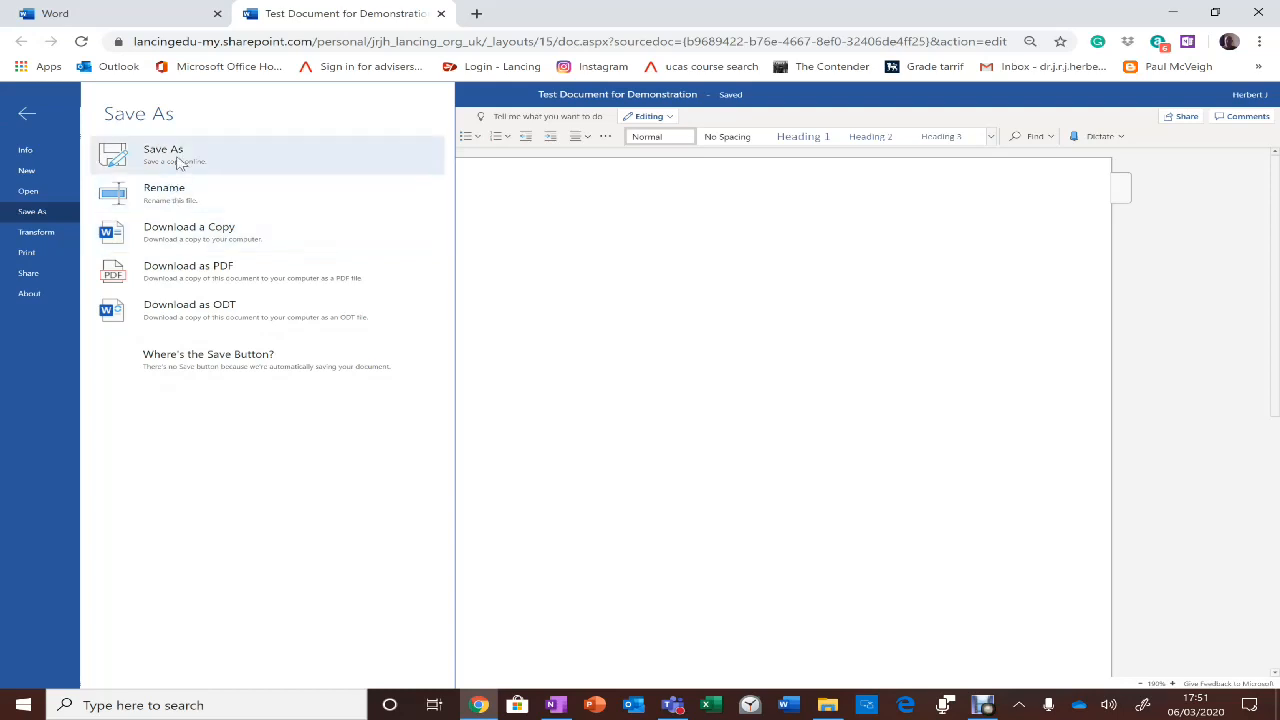
left_click(27, 118)
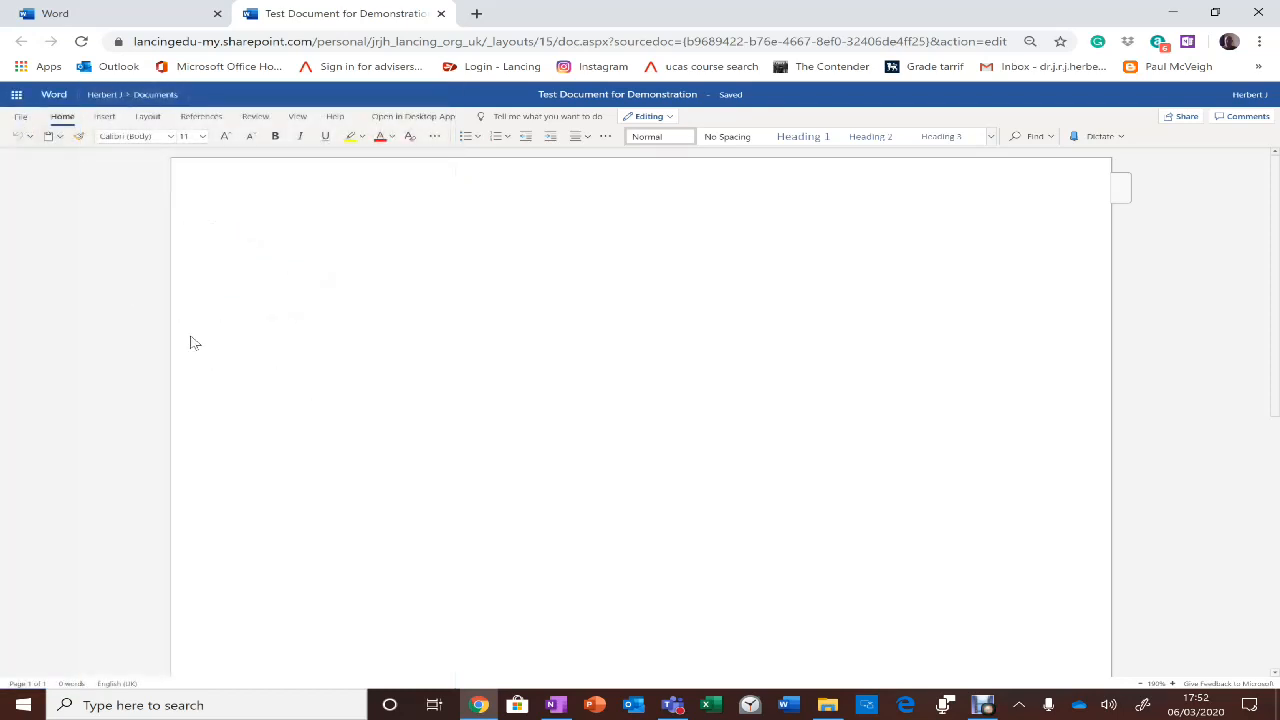
Enter the sentence "This is a document for test purposes." at the start of the document
type("This i")
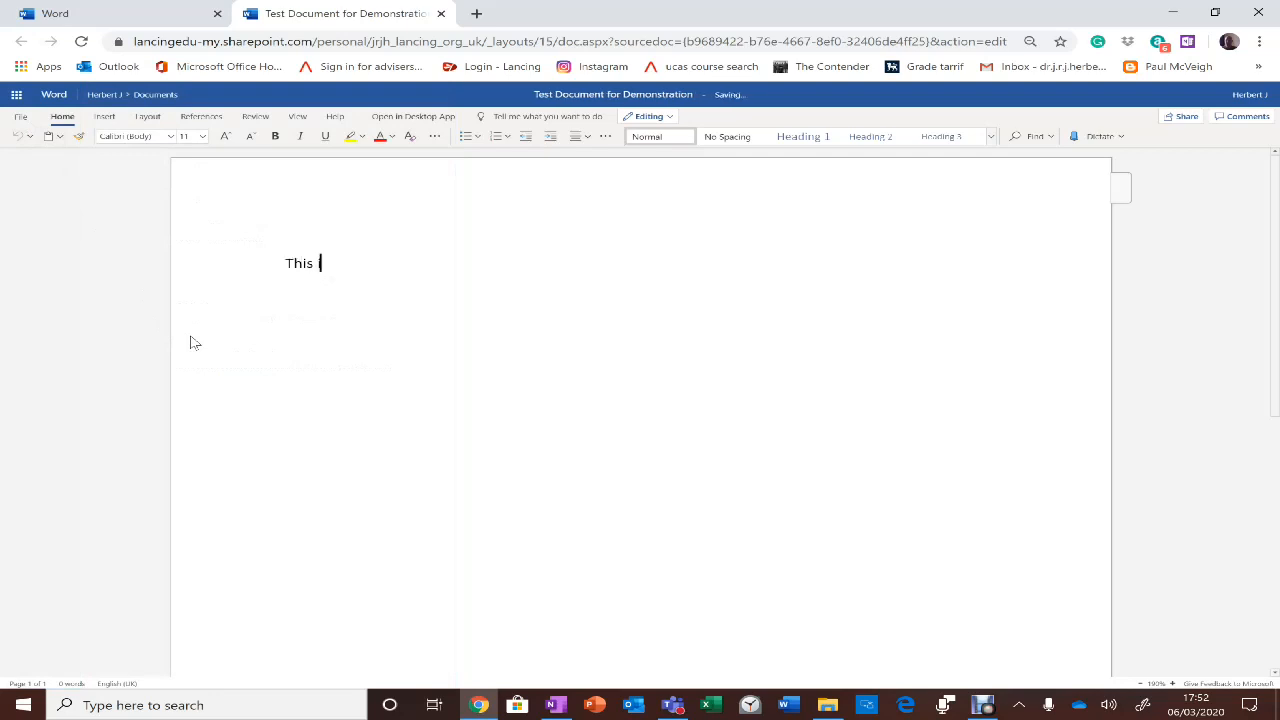
type("s a dmio")
key("BackSpace")
key("BackSpace")
key("BackSpace")
type("icu")
key("BackSpace")
type("ocument for test pur")
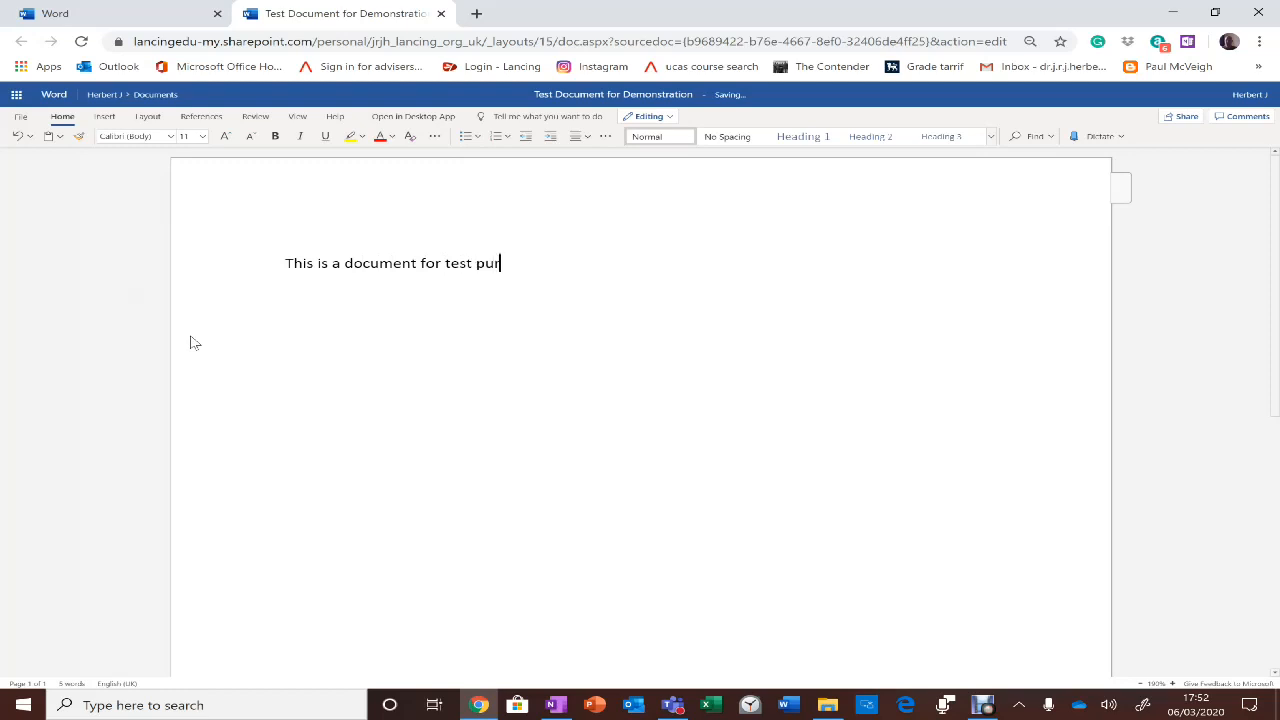
type("poses")
type(".")
Use Dictate to add a sentence about the dictation function being useful for notes in the classroom, and stop dictating
left_click(106, 119)
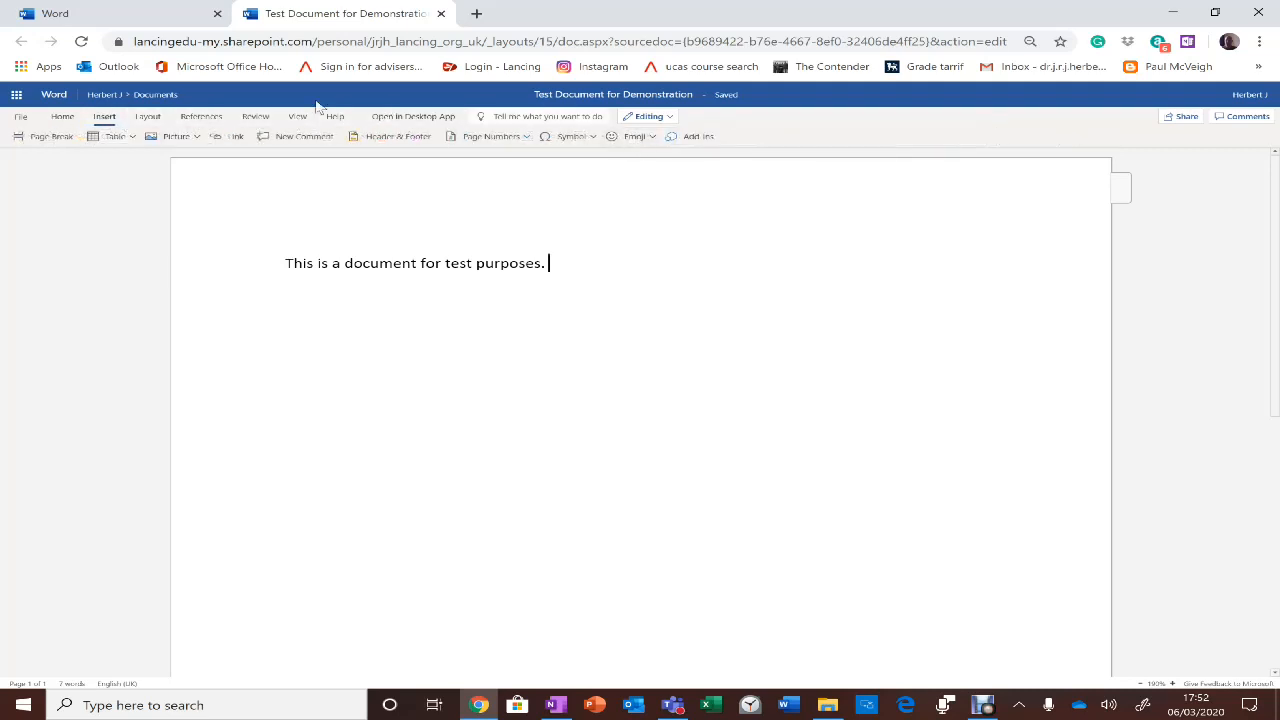
left_click(62, 118)
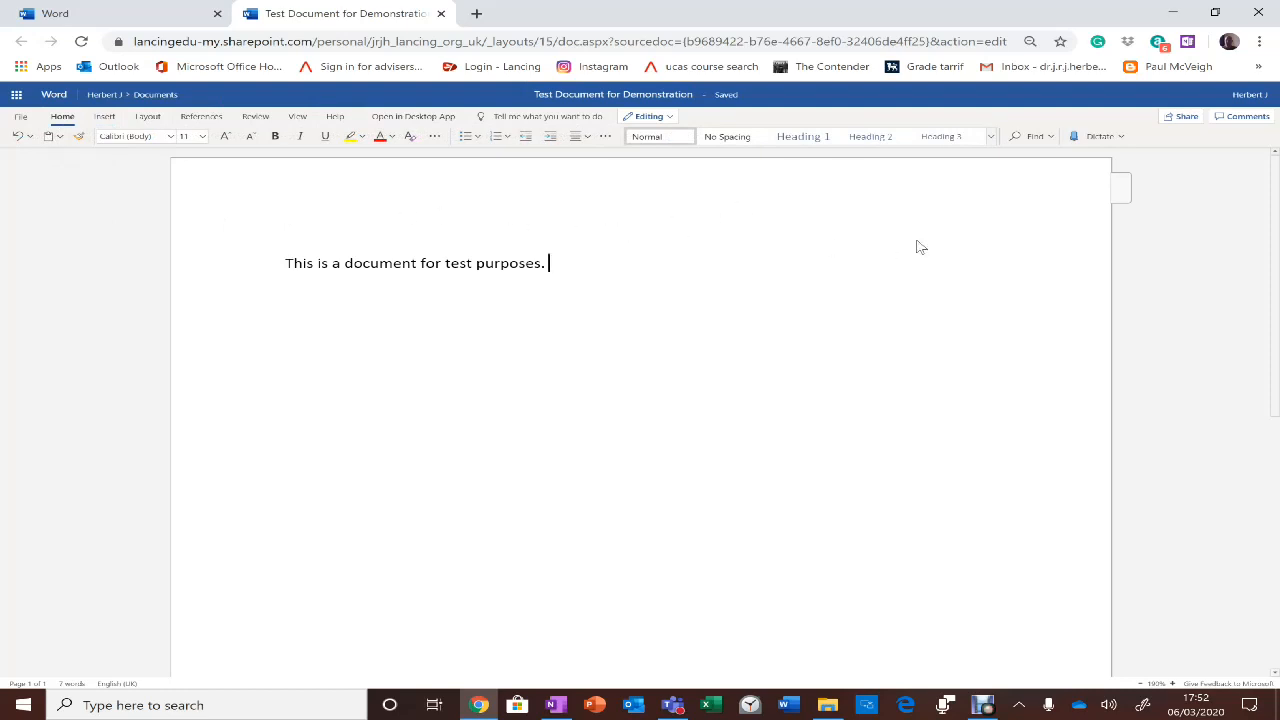
left_click(1098, 139)
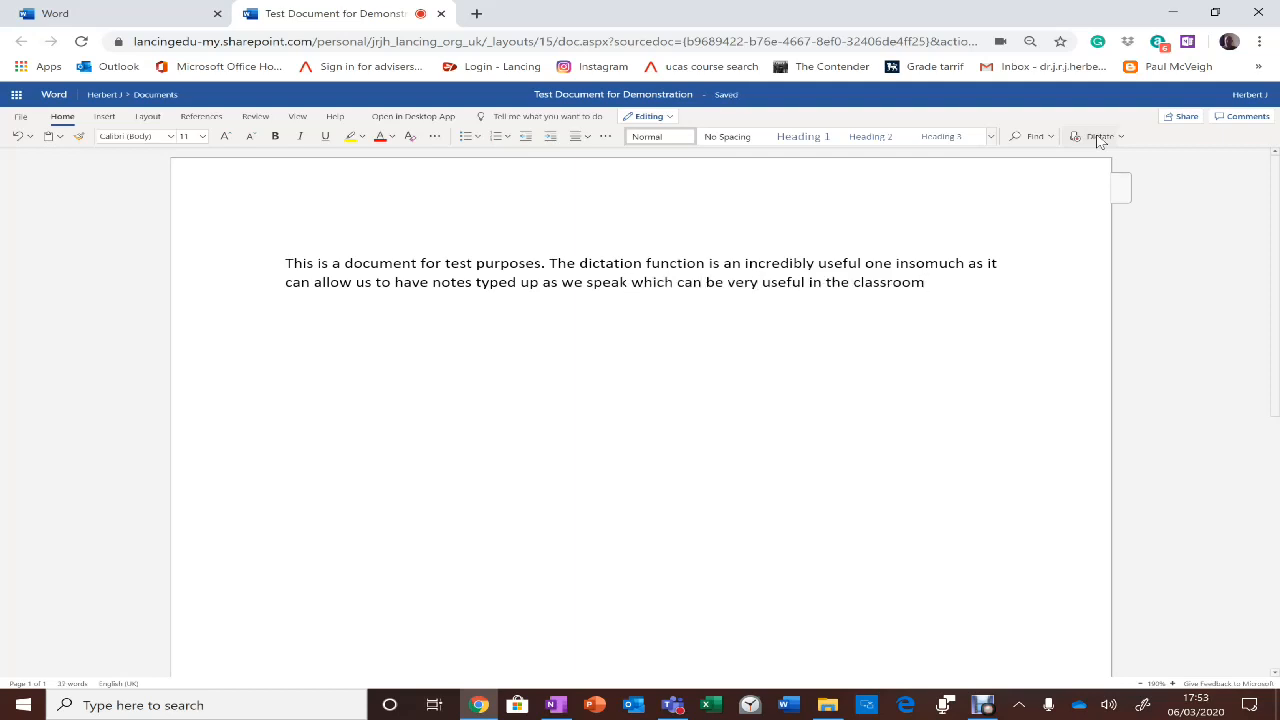
left_click(1100, 137)
Share the document by sending a colleague a link that lets people in Lancing College edit it
left_click(1187, 121)
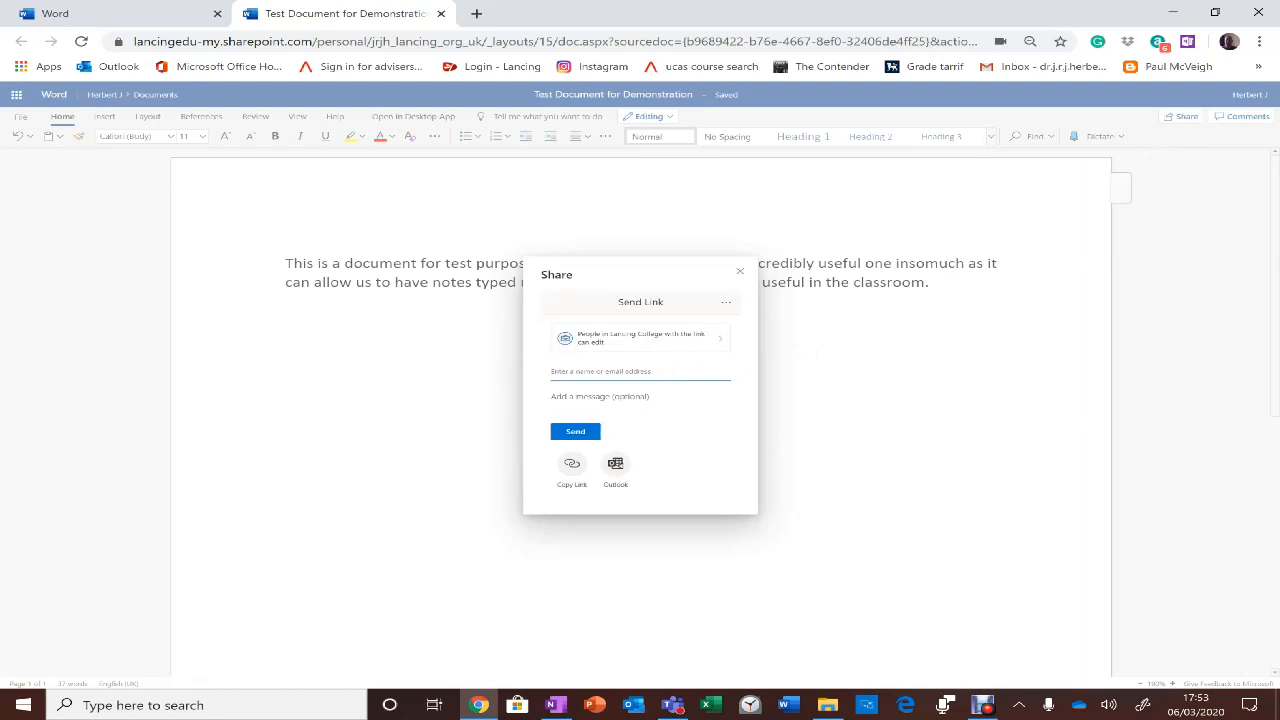
type("fau")
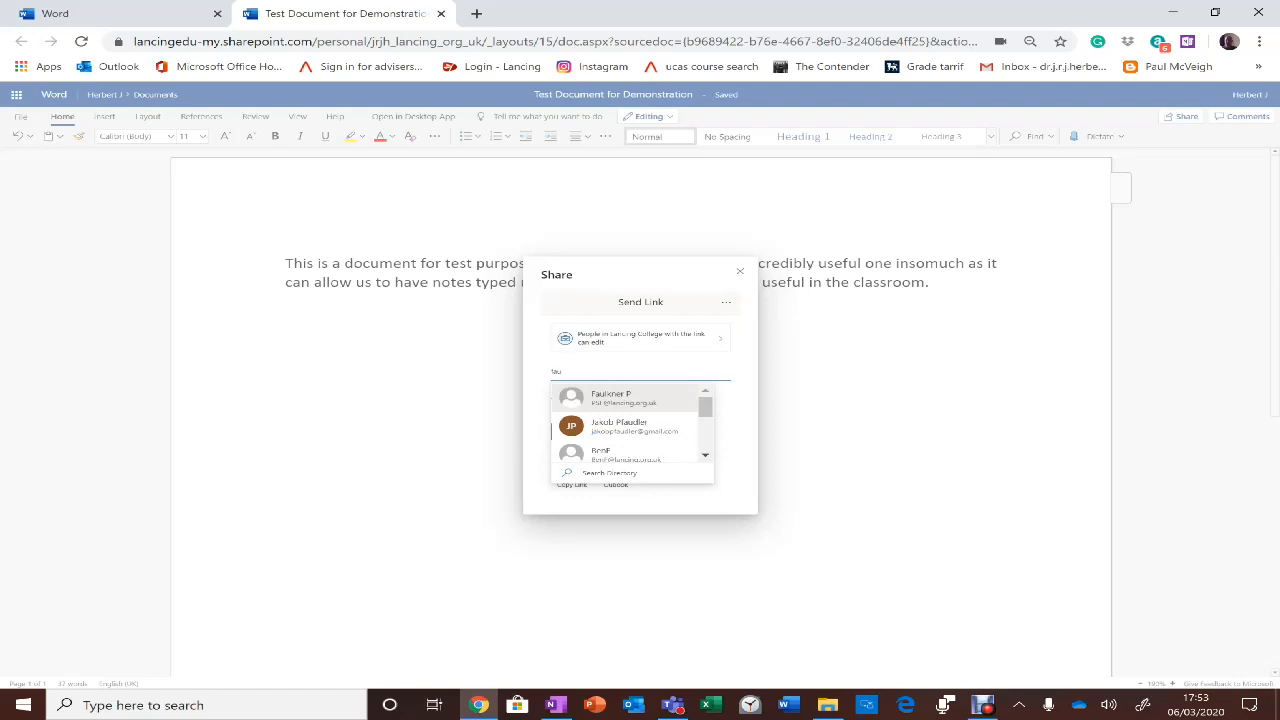
key("BackSpace")
key("BackSpace")
key("BackSpace")
type("jrj")
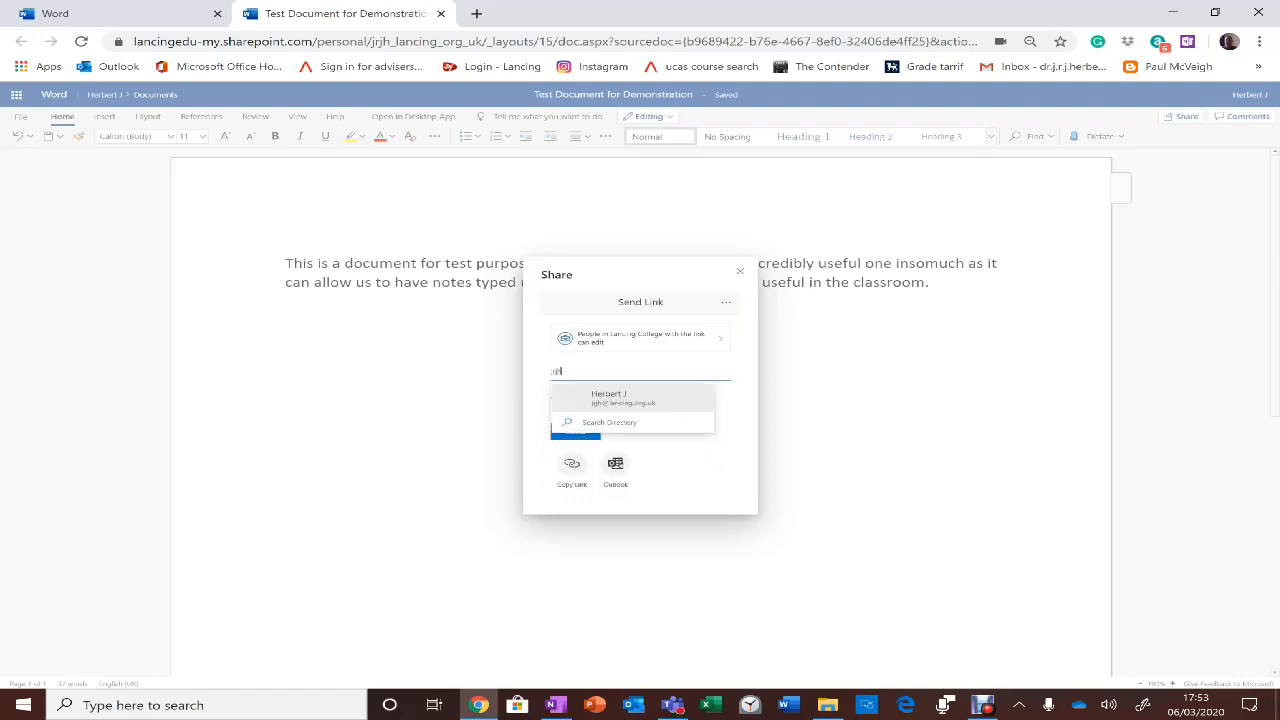
type("h")
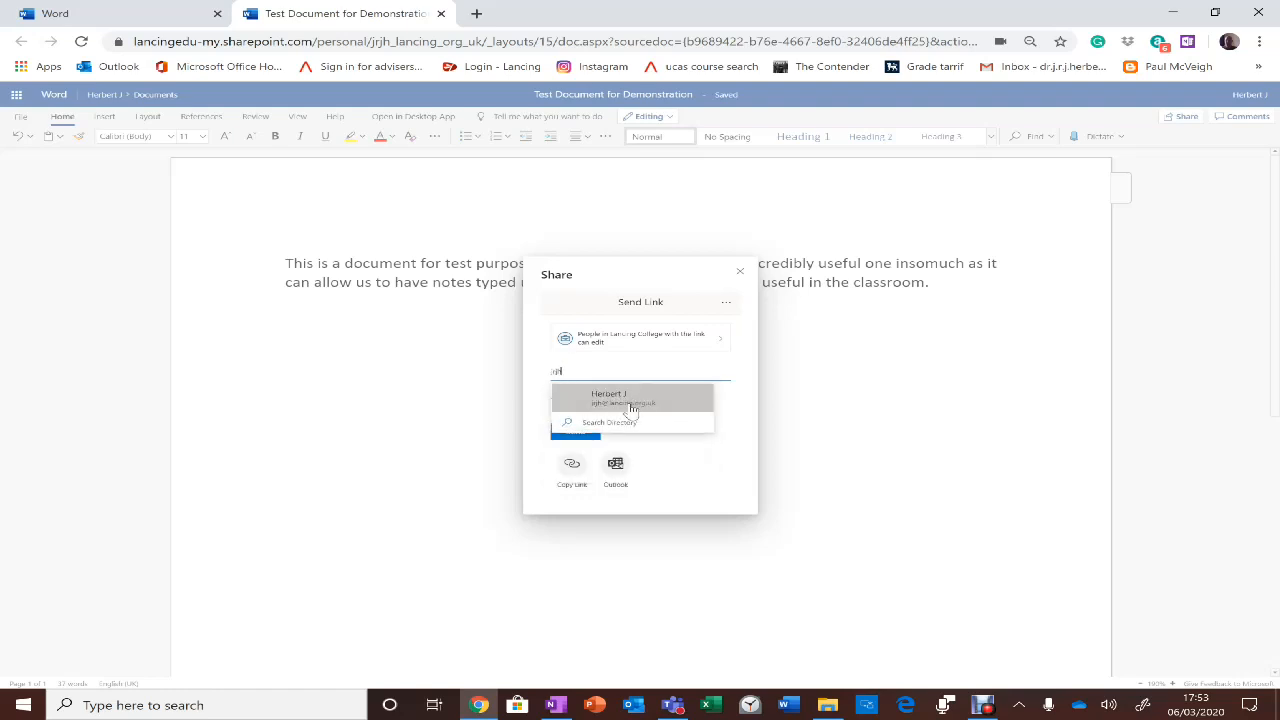
left_click(631, 400)
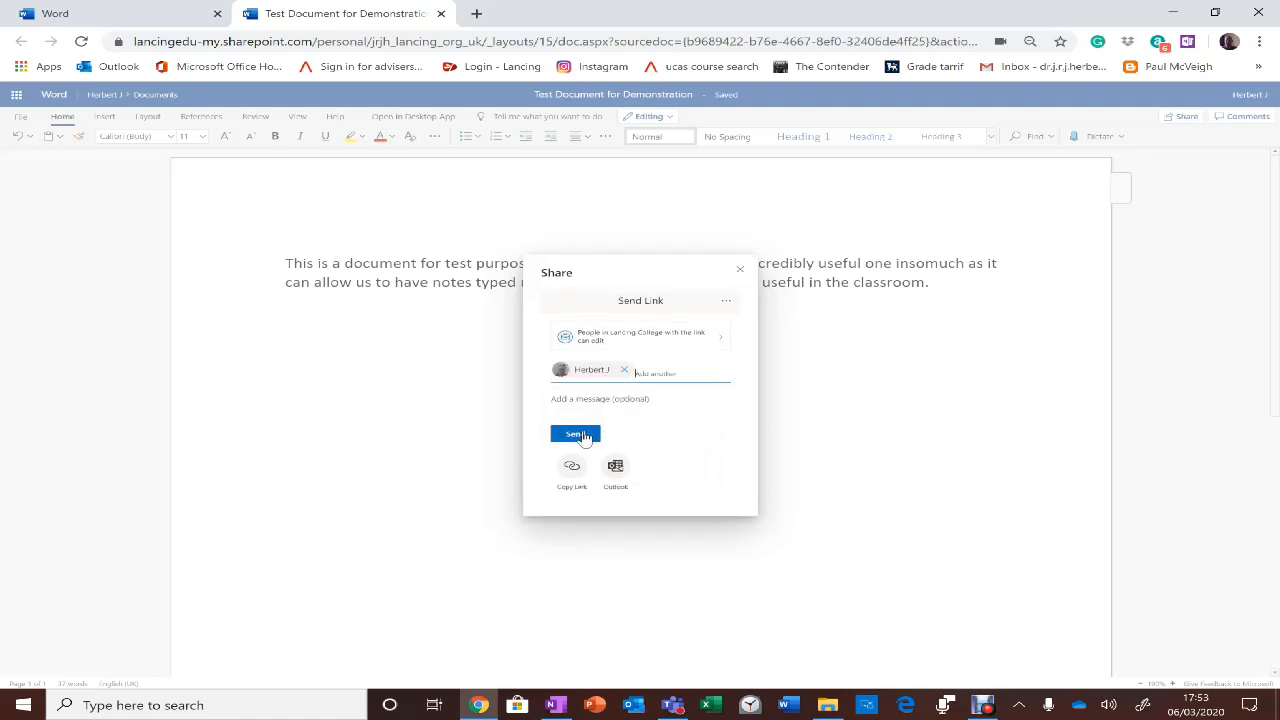
left_click(584, 436)
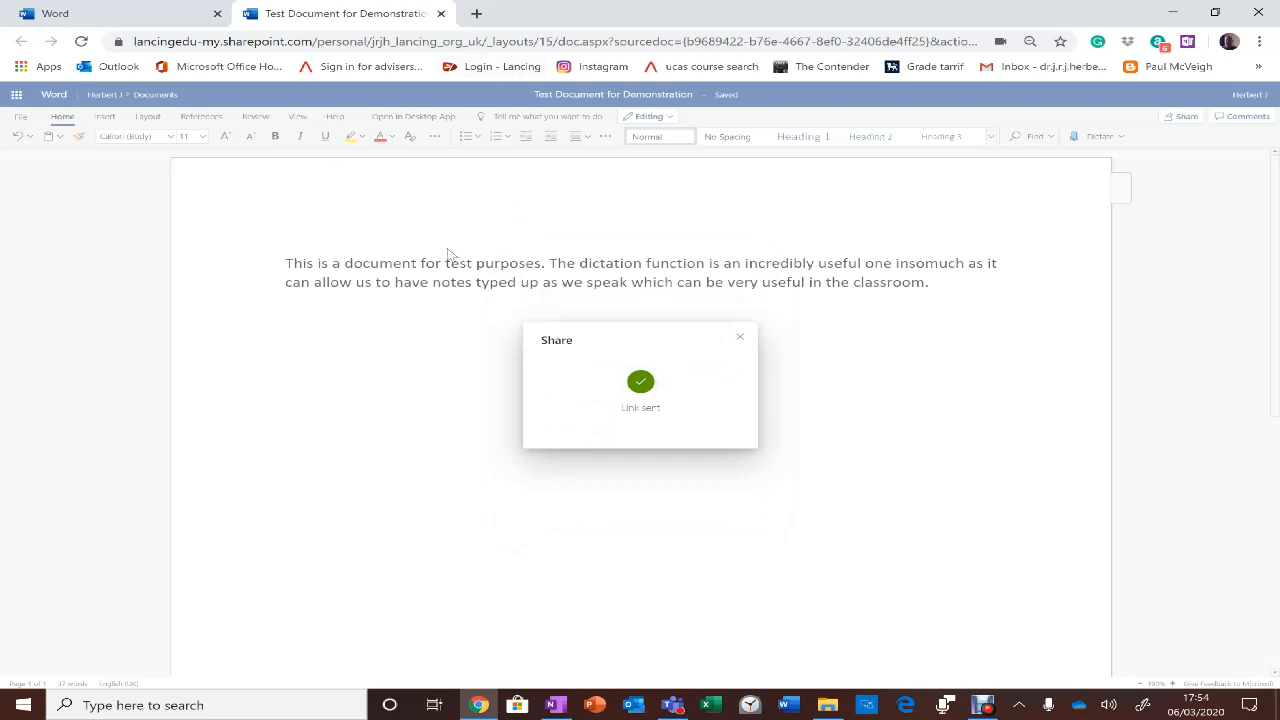
left_click(737, 340)
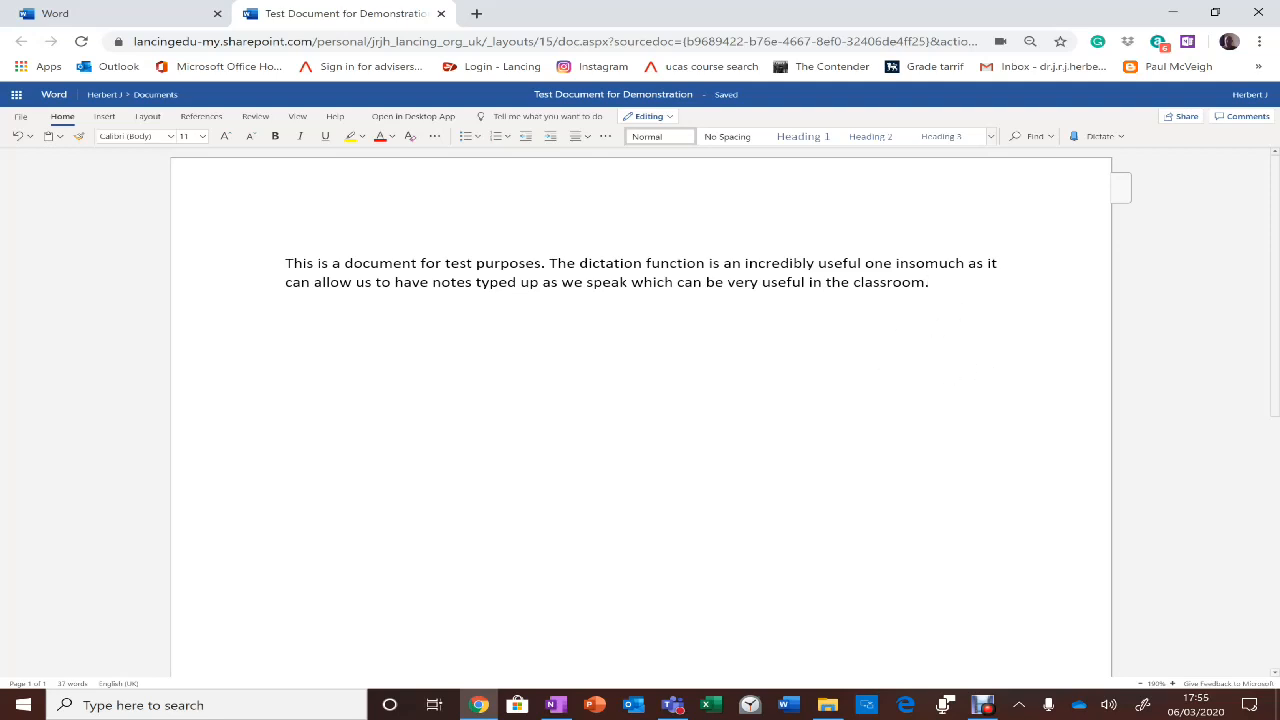
Insert a 4x4 table below the paragraph, leaving a blank line between them
key("Return")
key("Return")
left_click(110, 118)
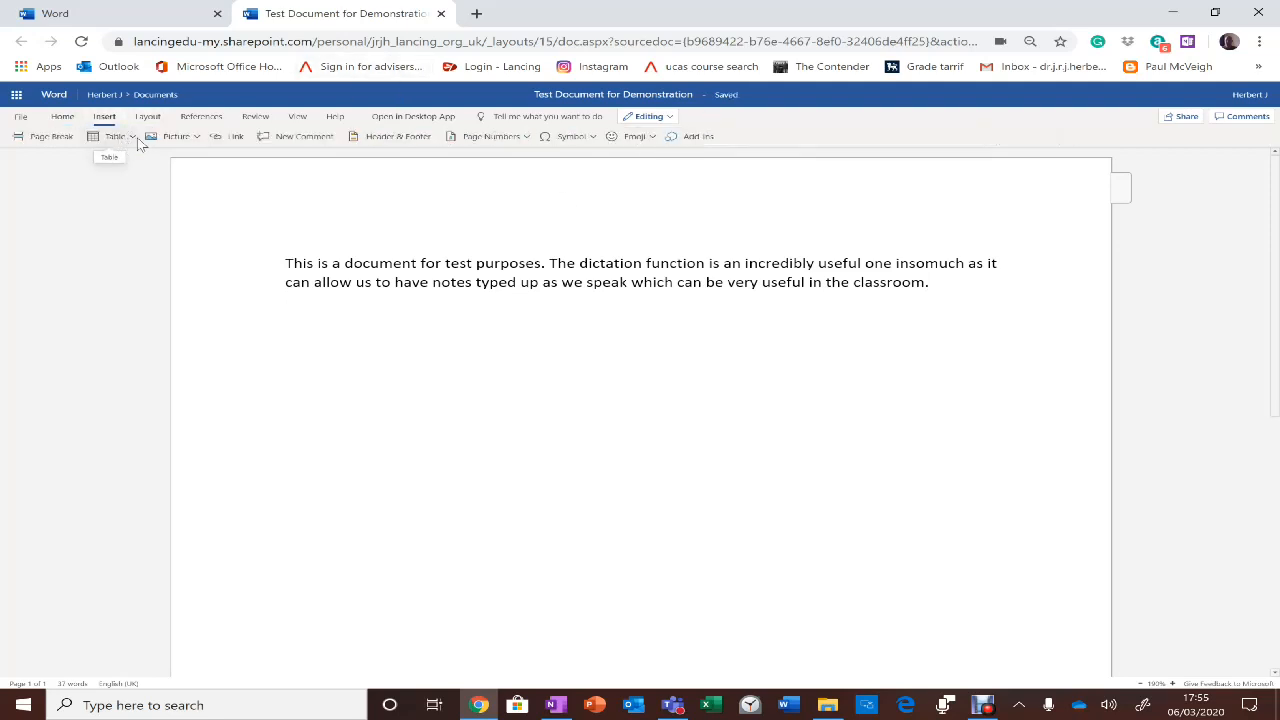
left_click(122, 137)
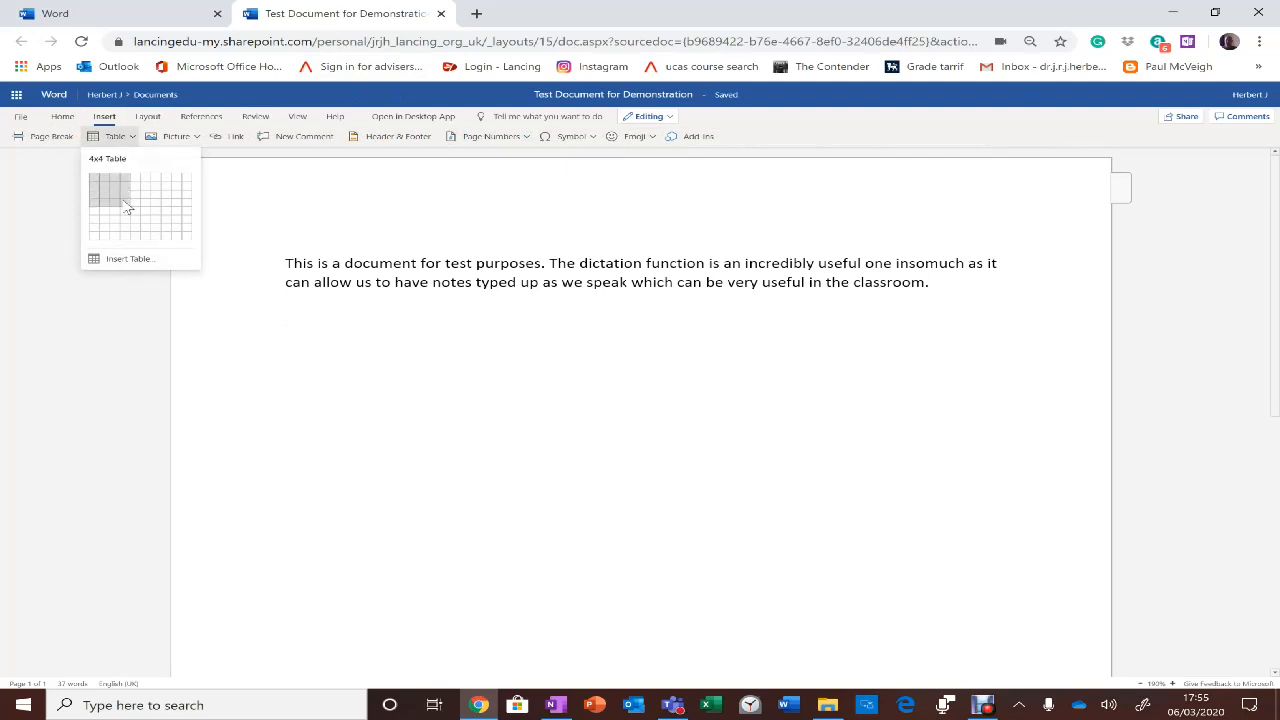
left_click(128, 207)
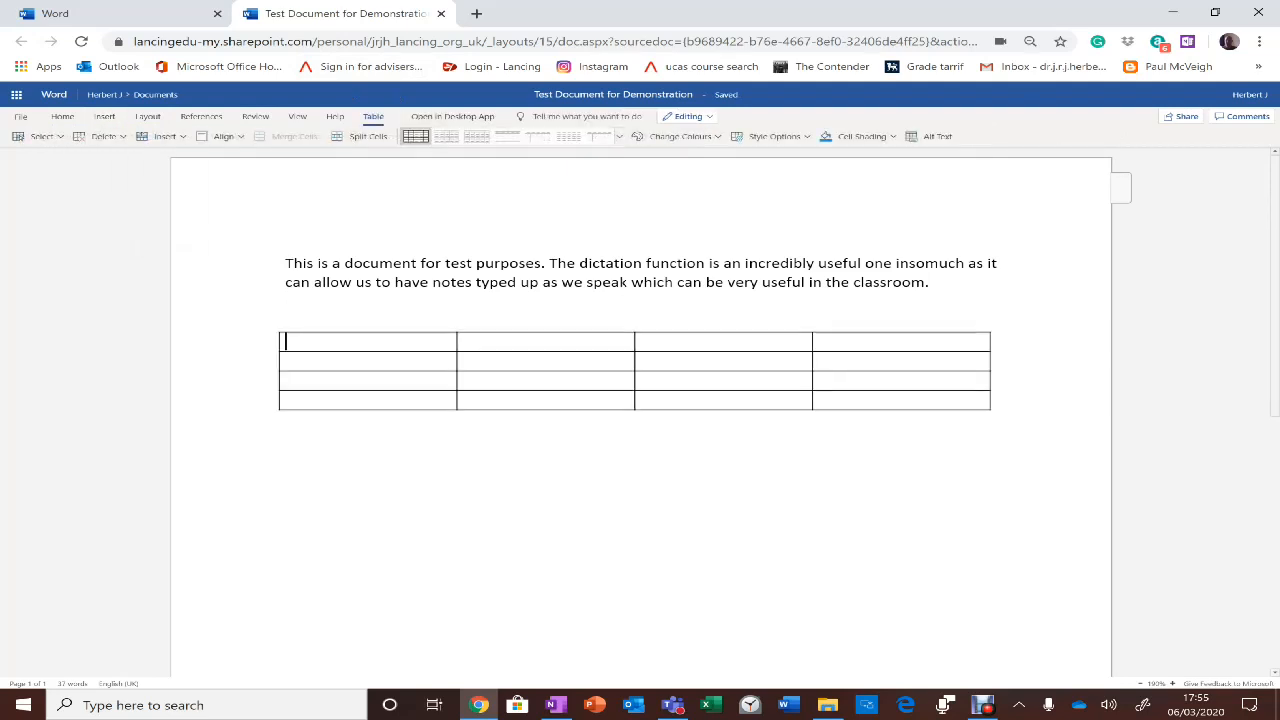
Fill the table's header row with "Name", "Favourite Book", "Last meal" and "Preffered Musical Style"
type("Name")
key("Tab")
type("Favourite Book")
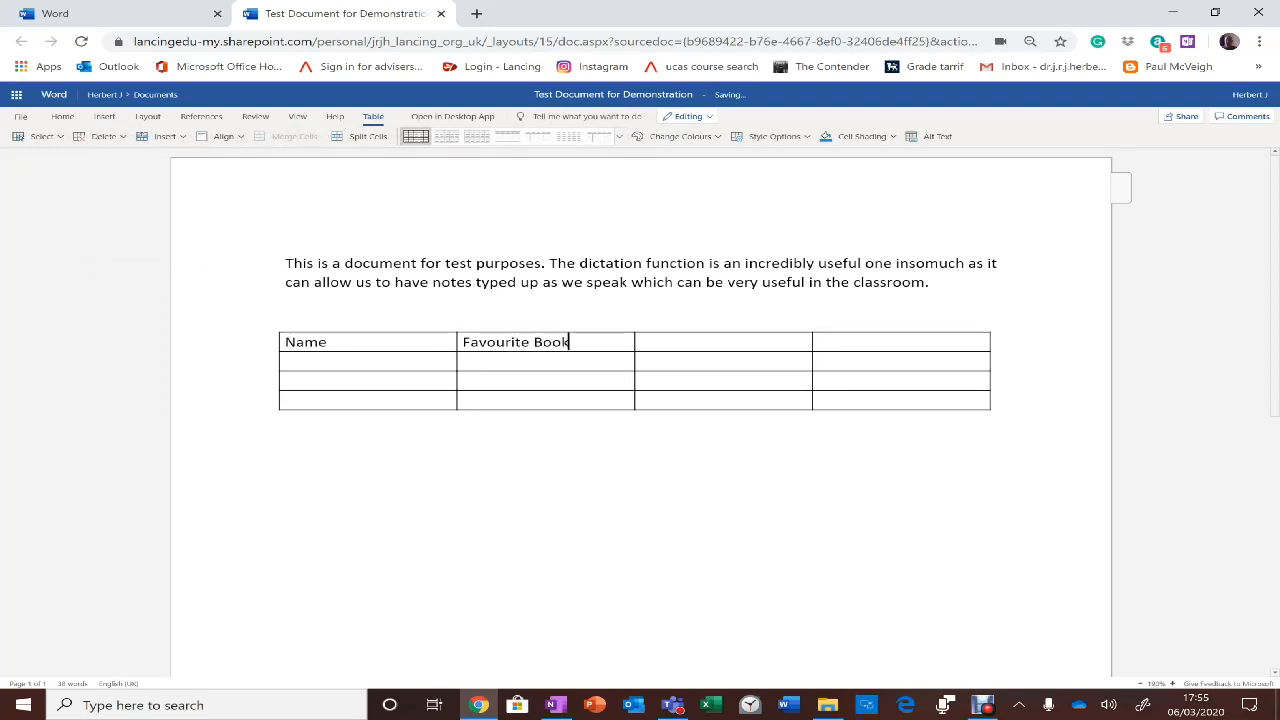
key("Tab")
type("Last meal")
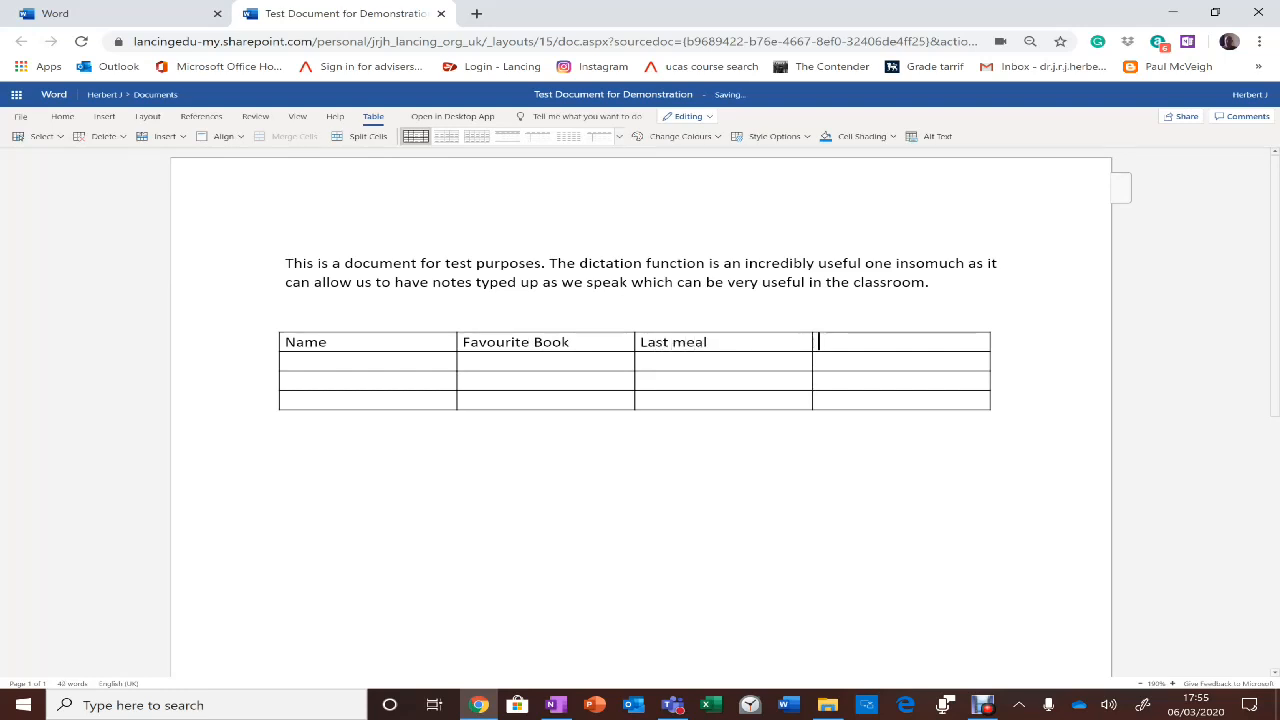
type("Preffered Musical")
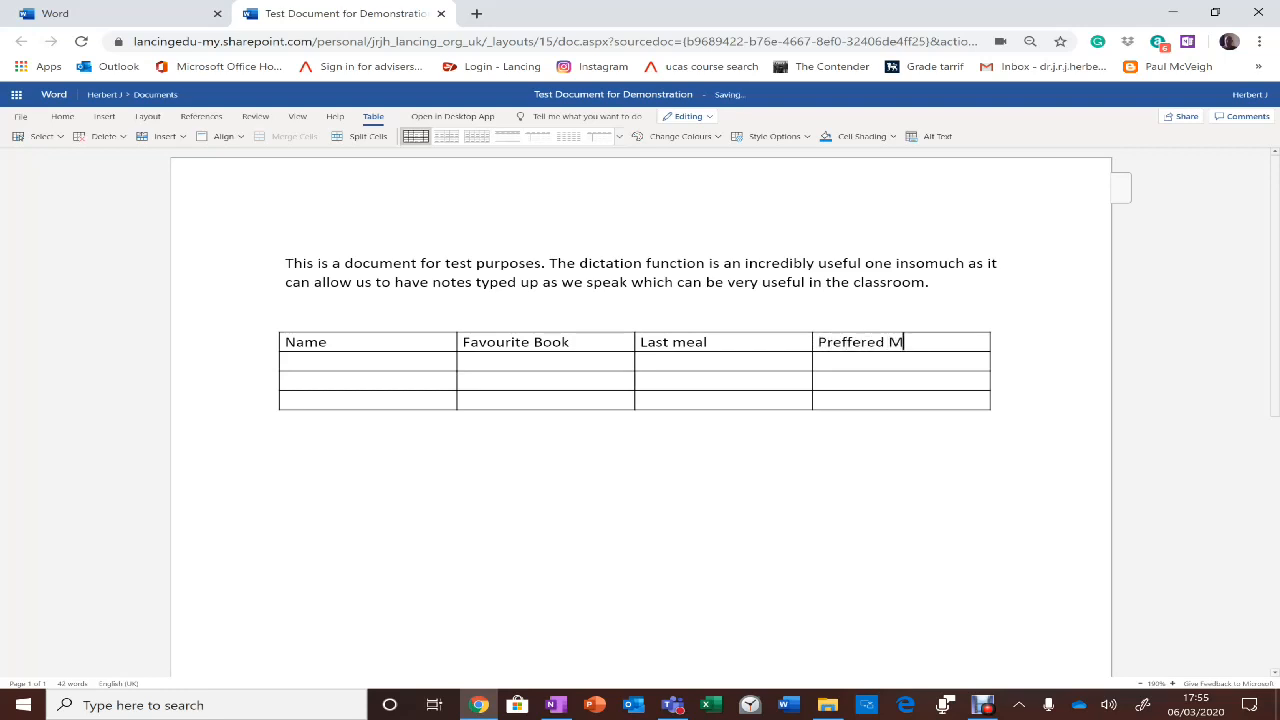
type("Style")
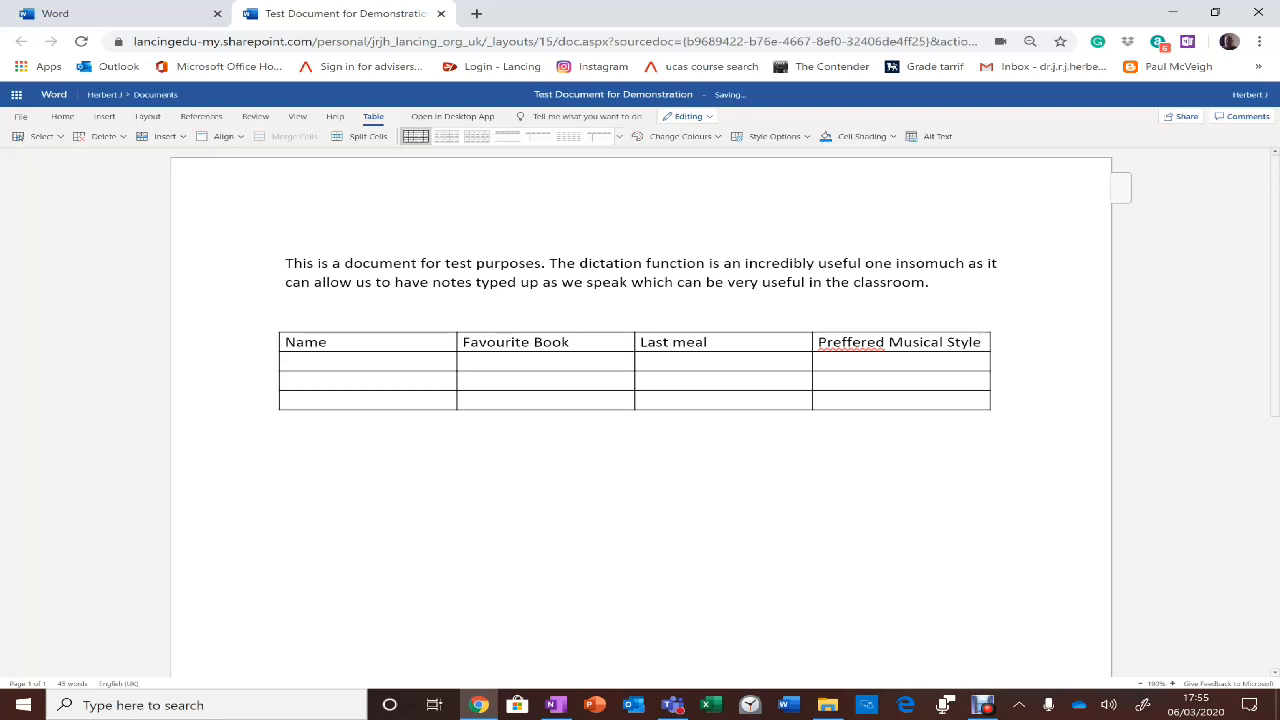
Correct the last header's spelling to "Preferred Musical Style" and place the cursor in the first cell of the second row
left_click(853, 342)
key("BackSpace")
left_click(862, 342)
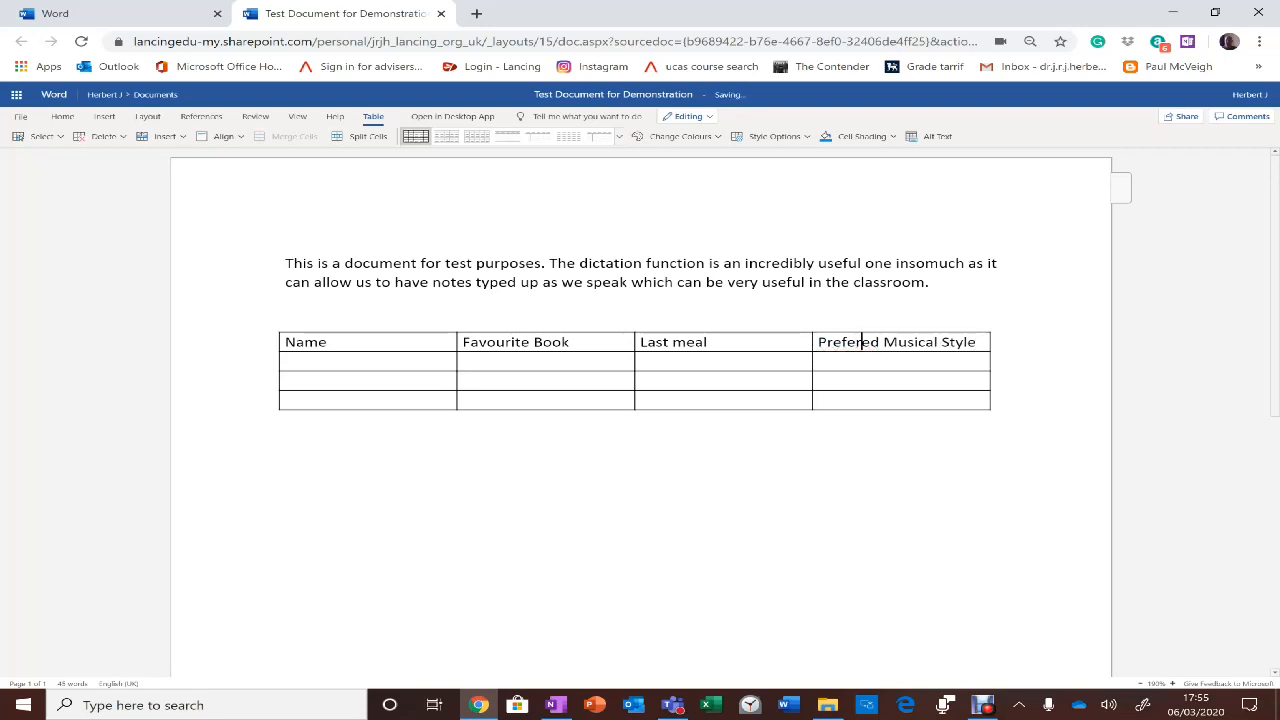
type("r")
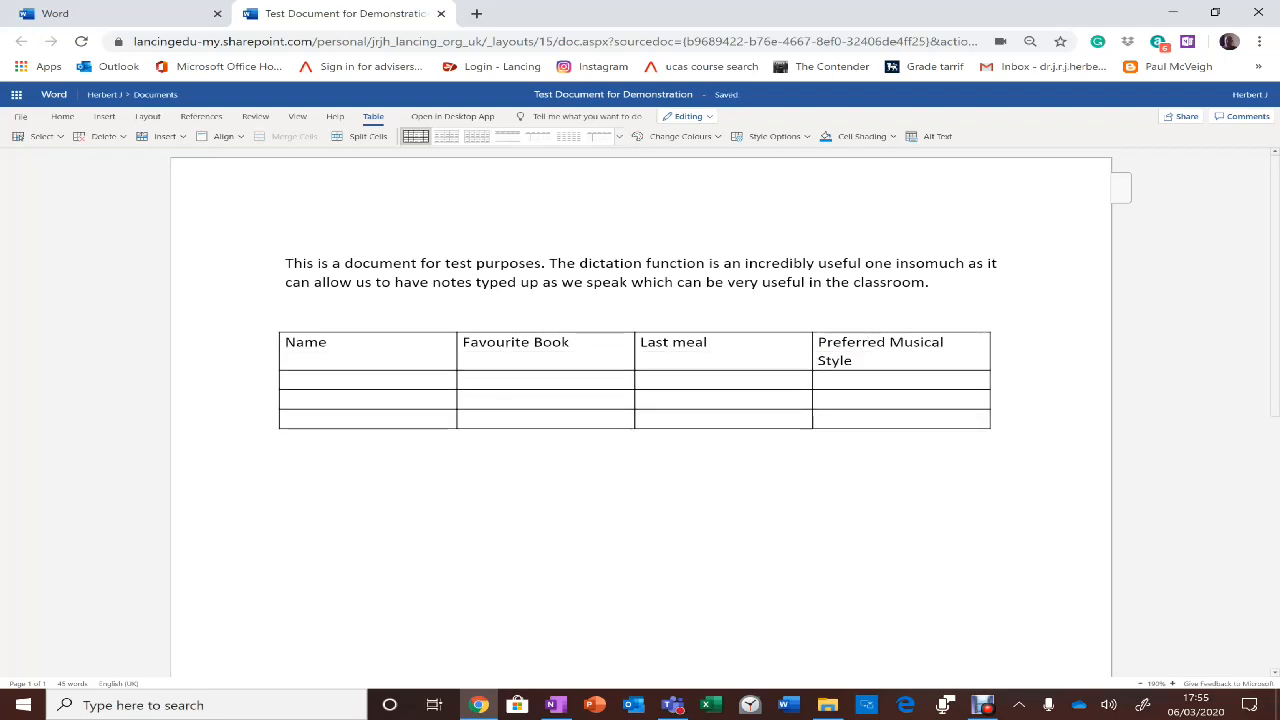
left_click(286, 380)
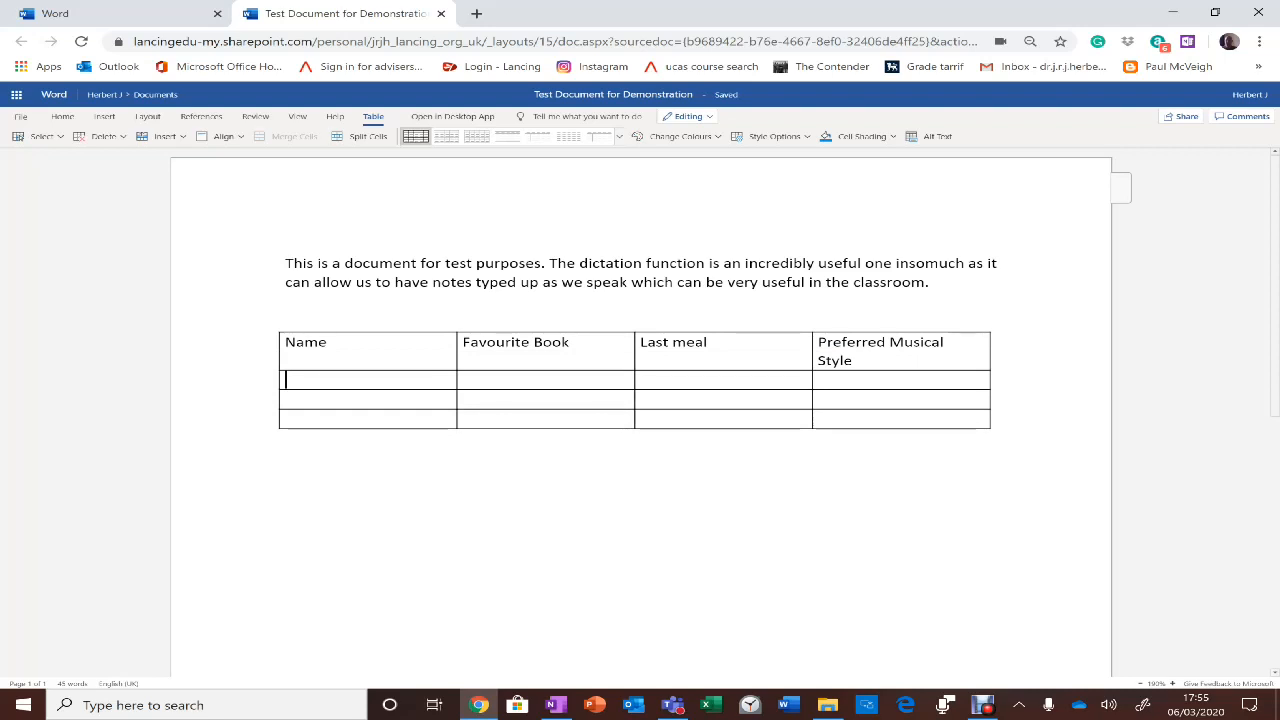
Prepare another share link addressed to a suggested student account, with the message "Fill in the table attached"
left_click(1180, 116)
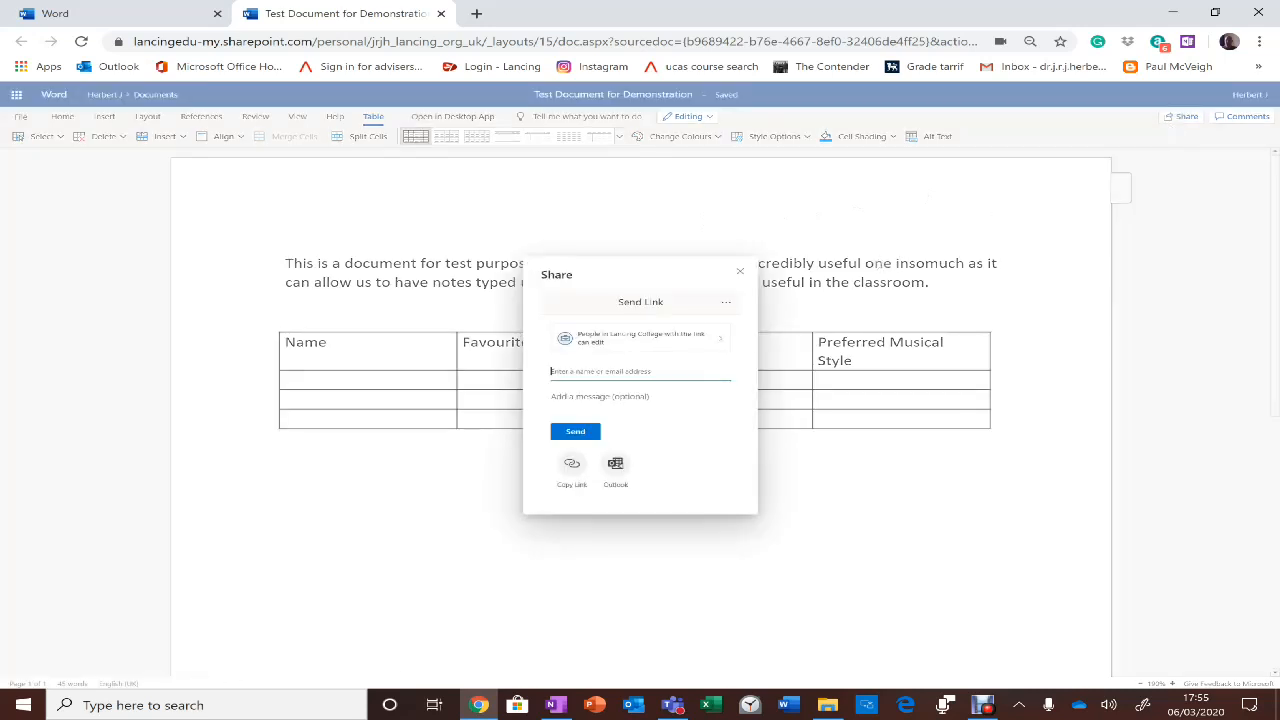
type("15")
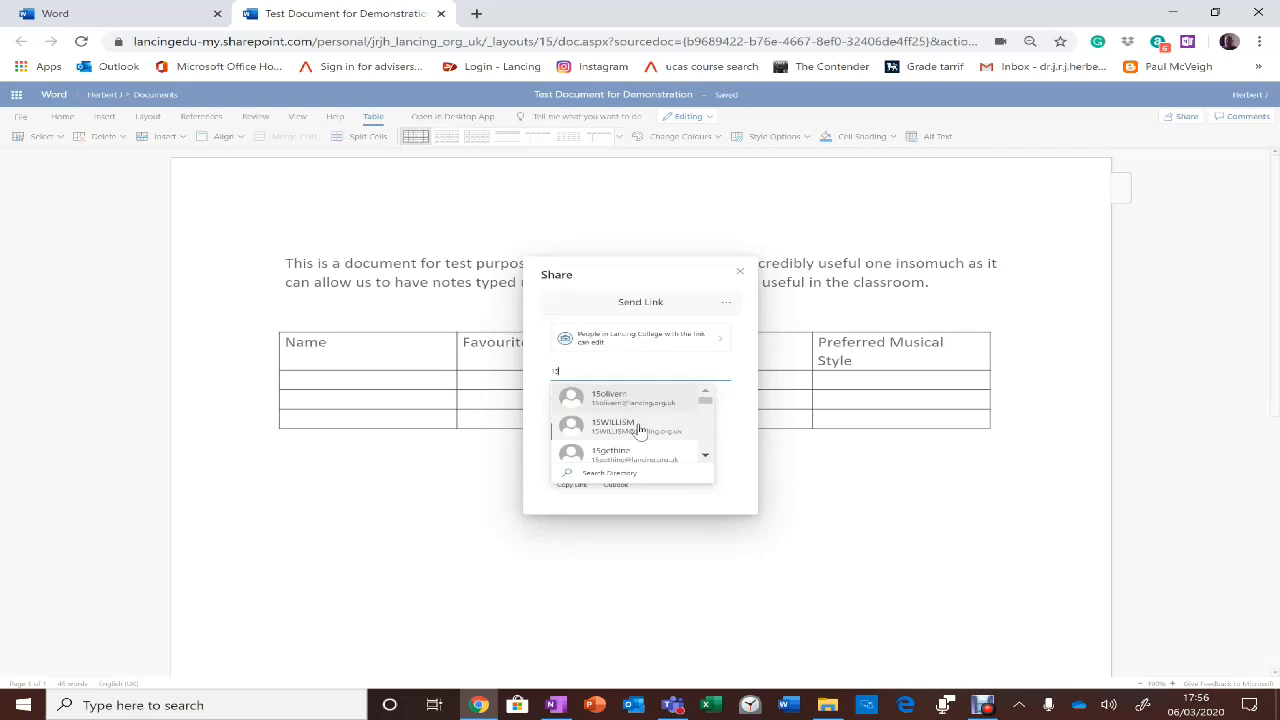
left_click(725, 501)
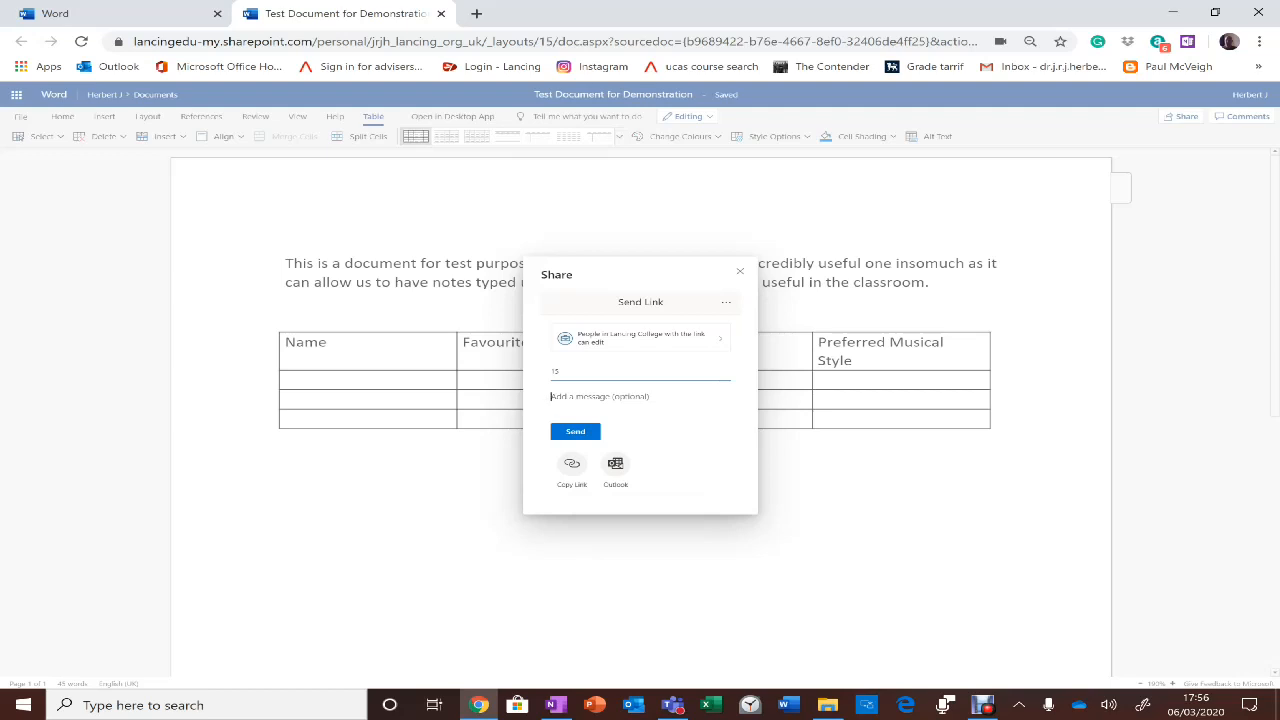
left_click(560, 371)
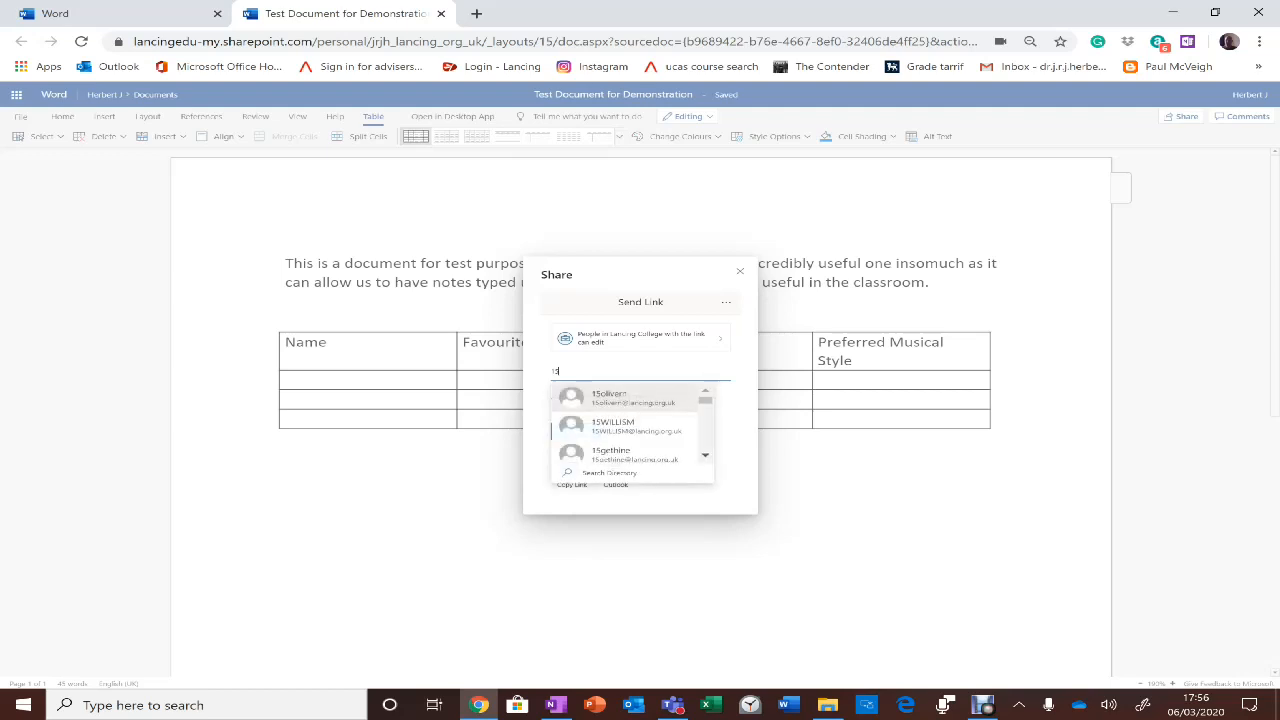
left_click(618, 404)
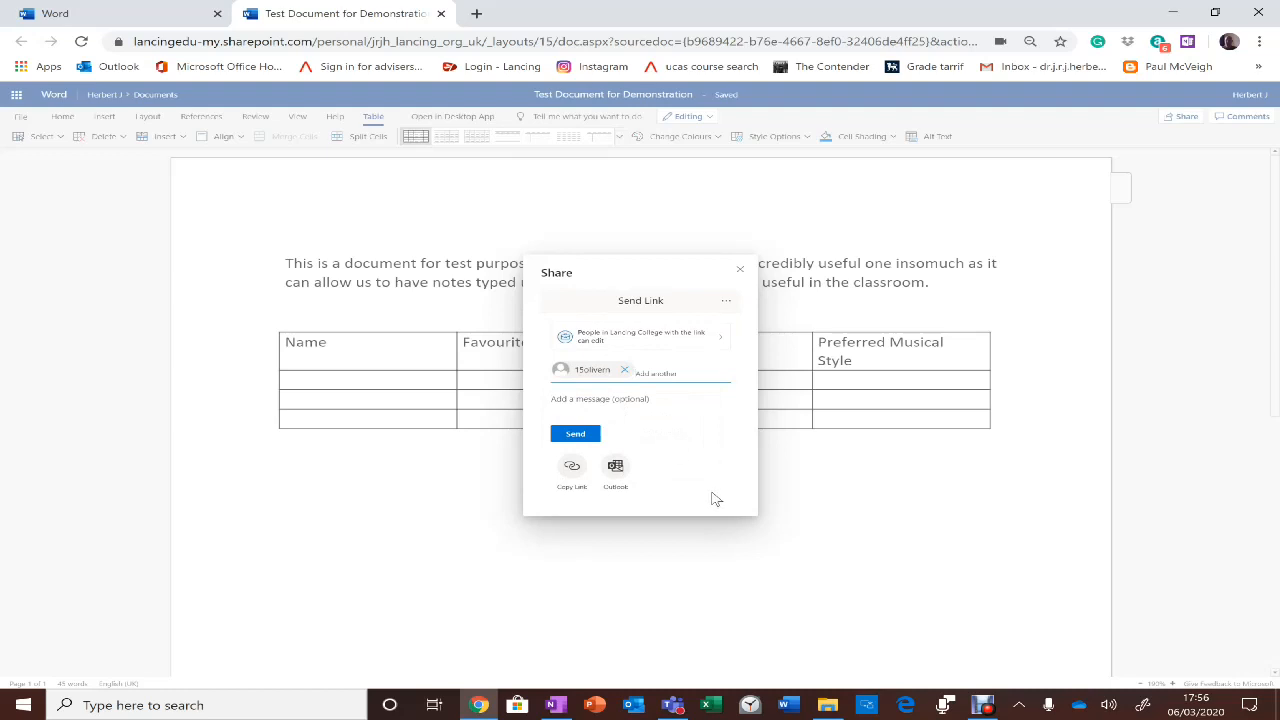
type("H")
key("BackSpace")
type("fill in t")
type("he table after")
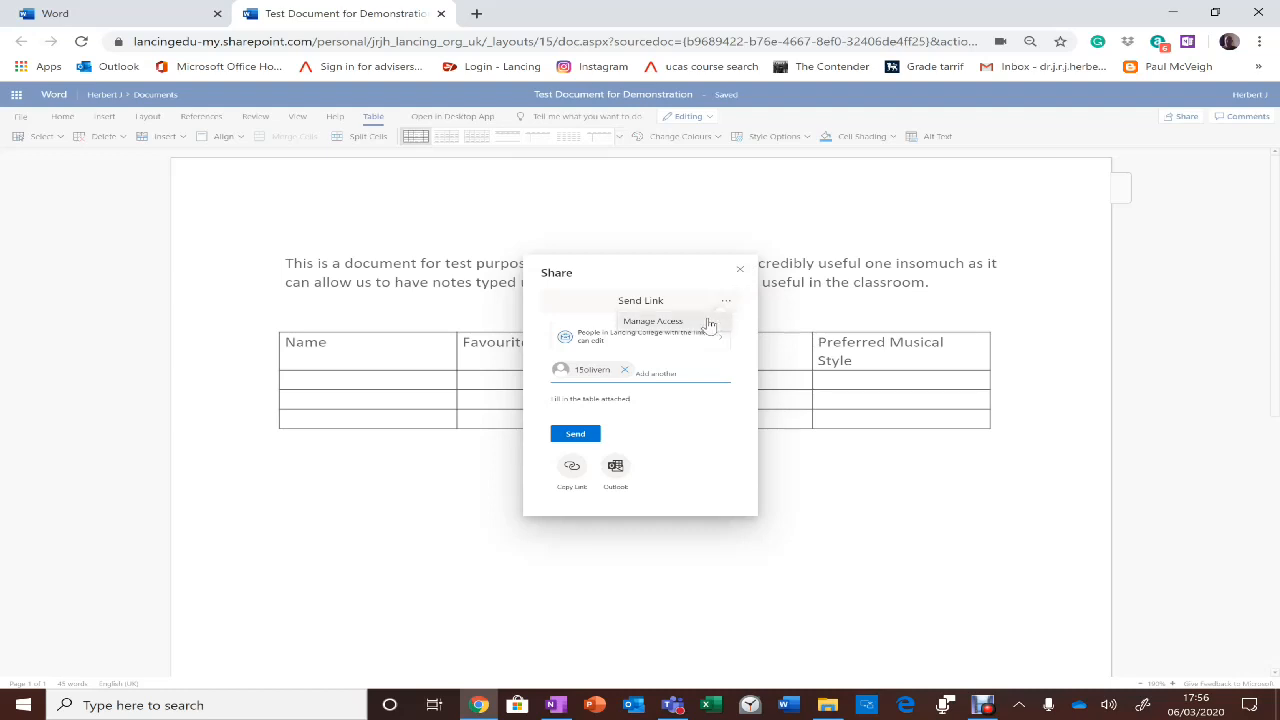
Review who has access to the document, and copy a view-only link for people in Lancing College
left_click(709, 325)
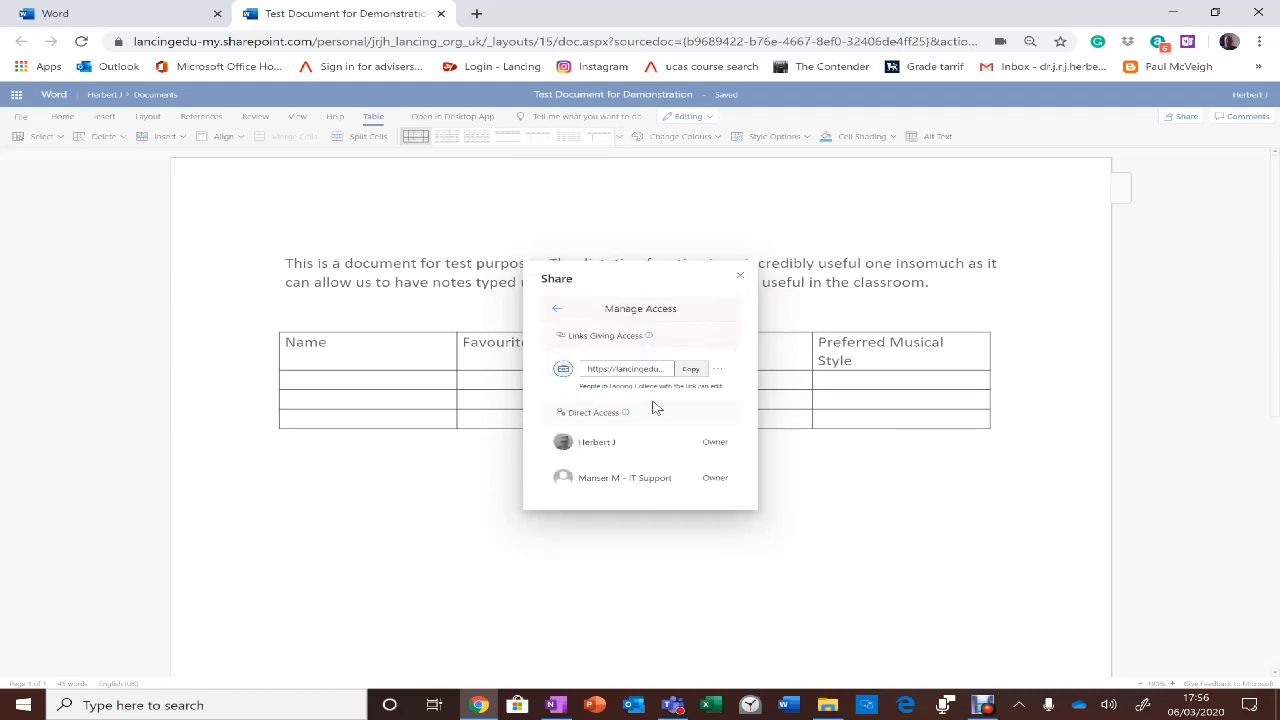
left_click(560, 311)
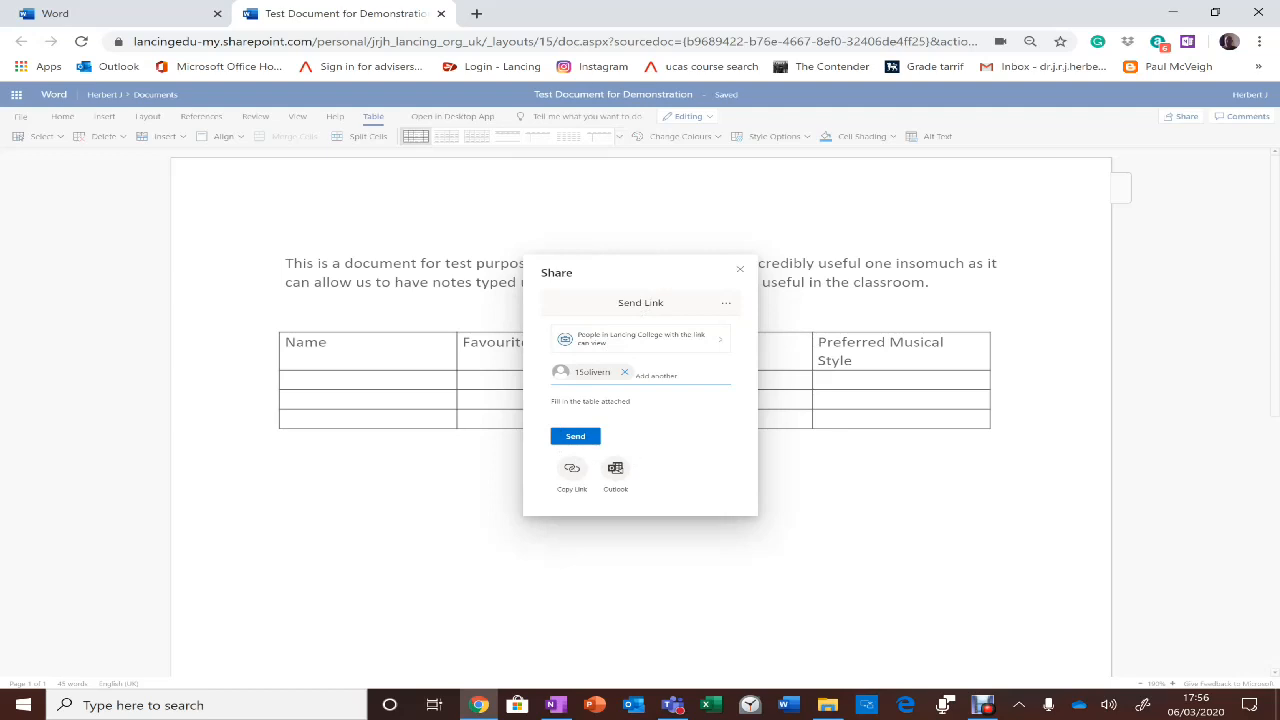
left_click(573, 471)
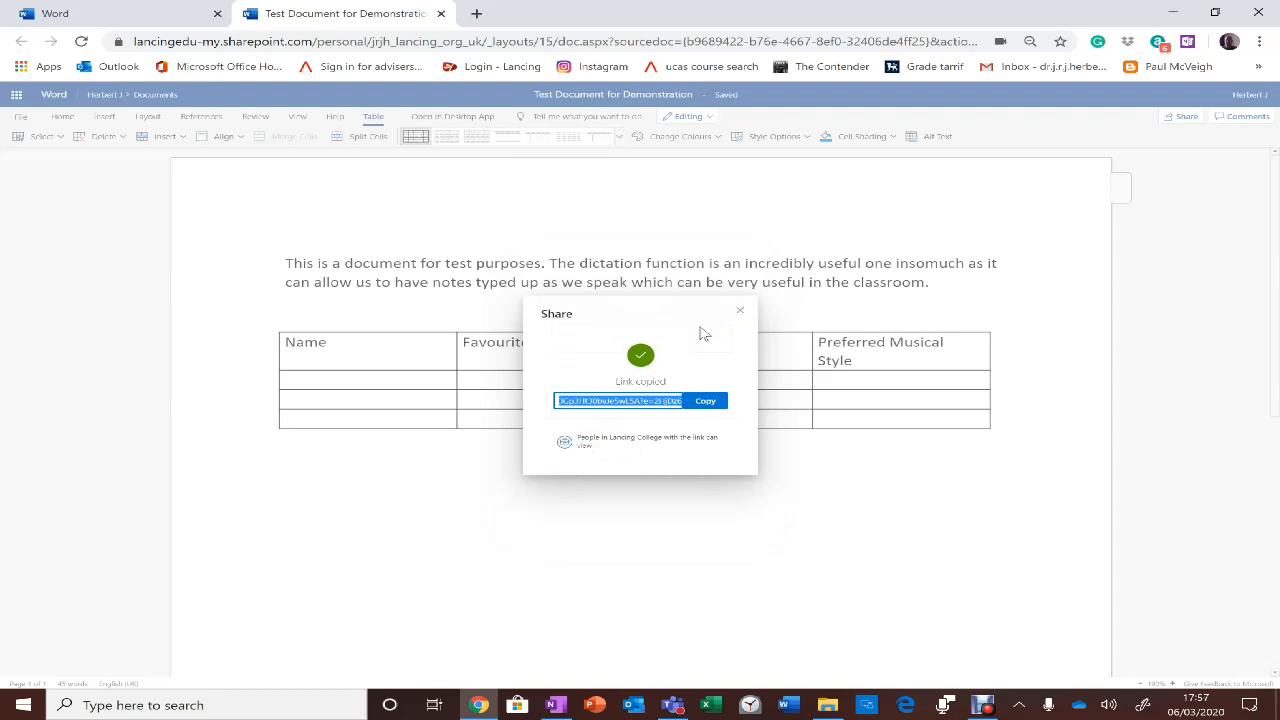
left_click(741, 313)
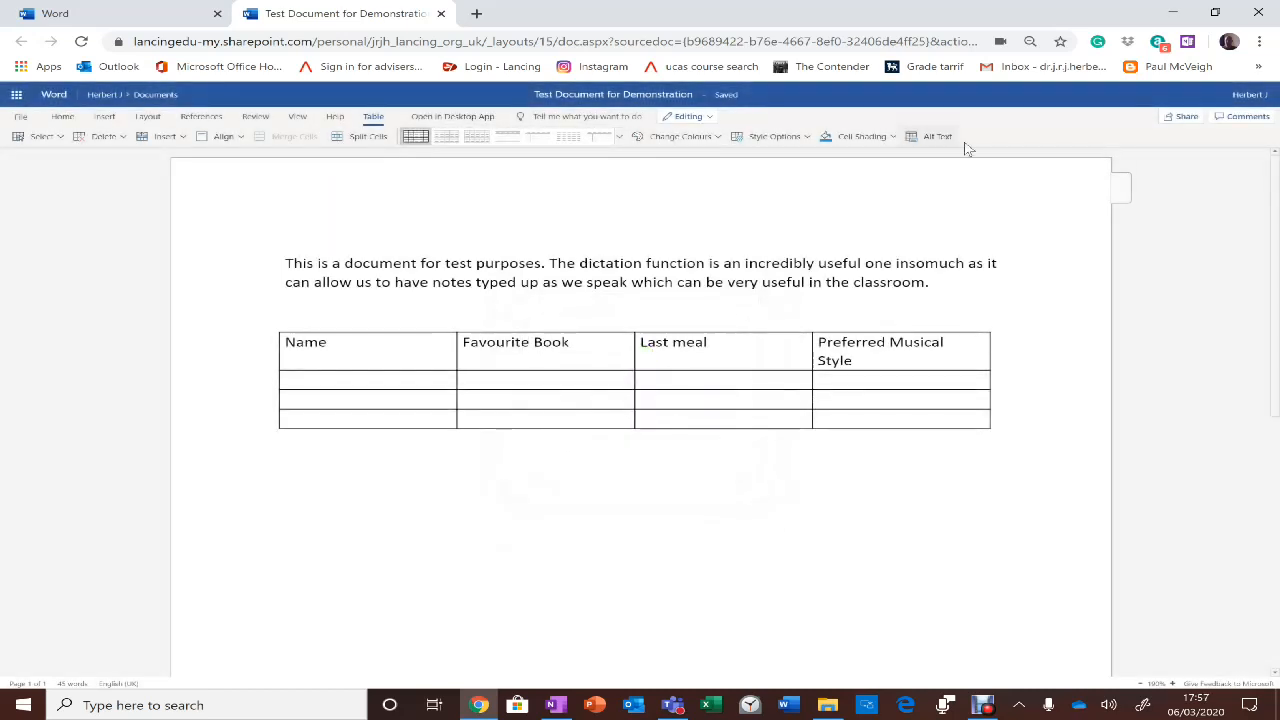
Copy a sharing link that lets people in Lancing College edit the document, and close the sharing dialog
left_click(1184, 118)
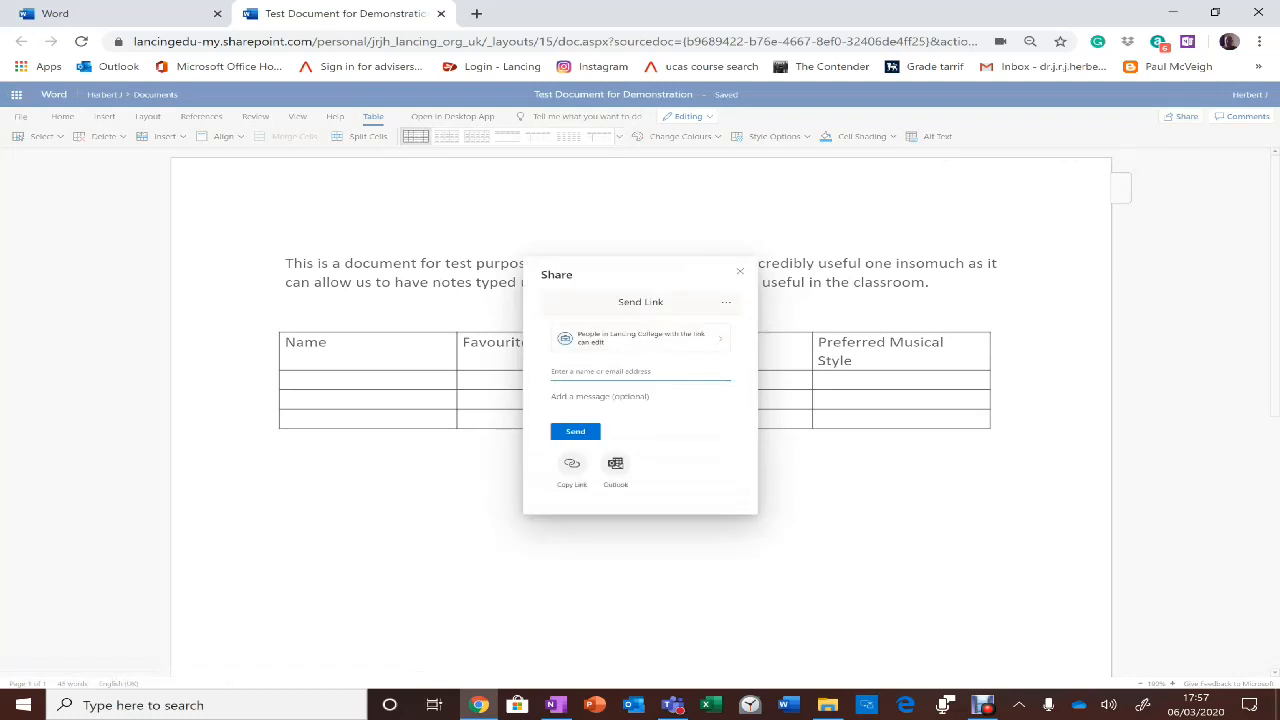
left_click(572, 468)
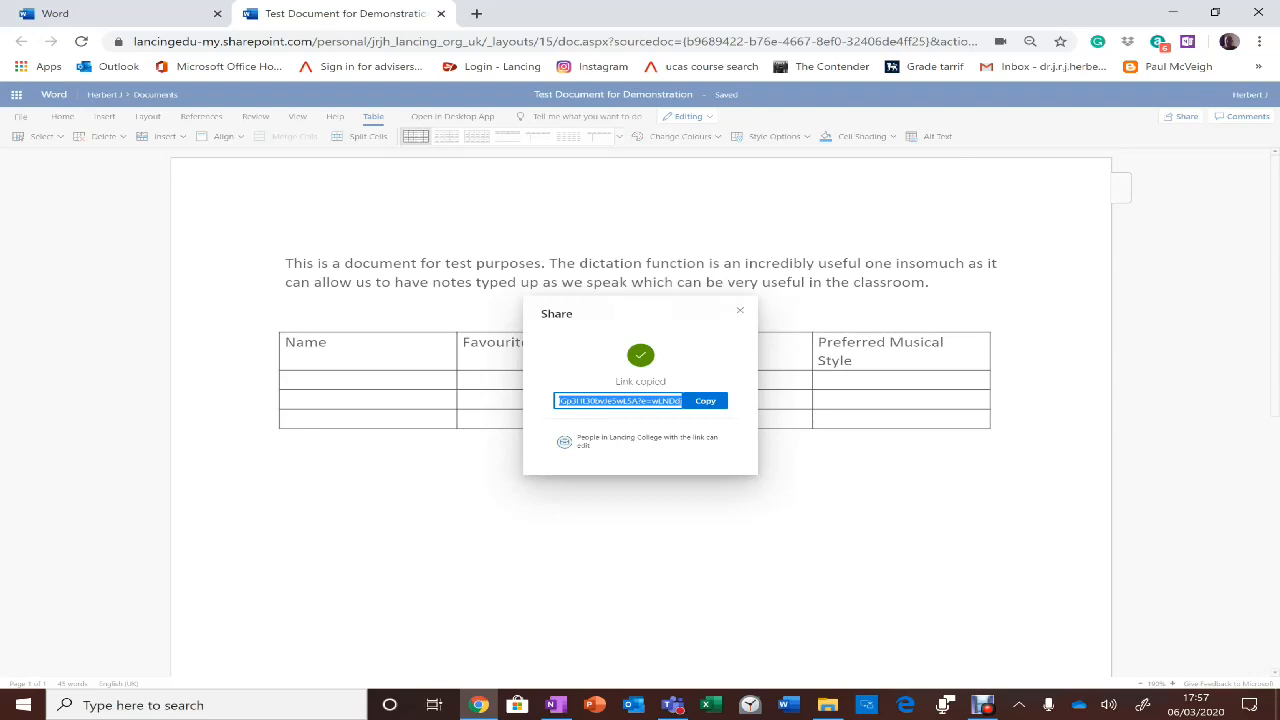
left_click(740, 313)
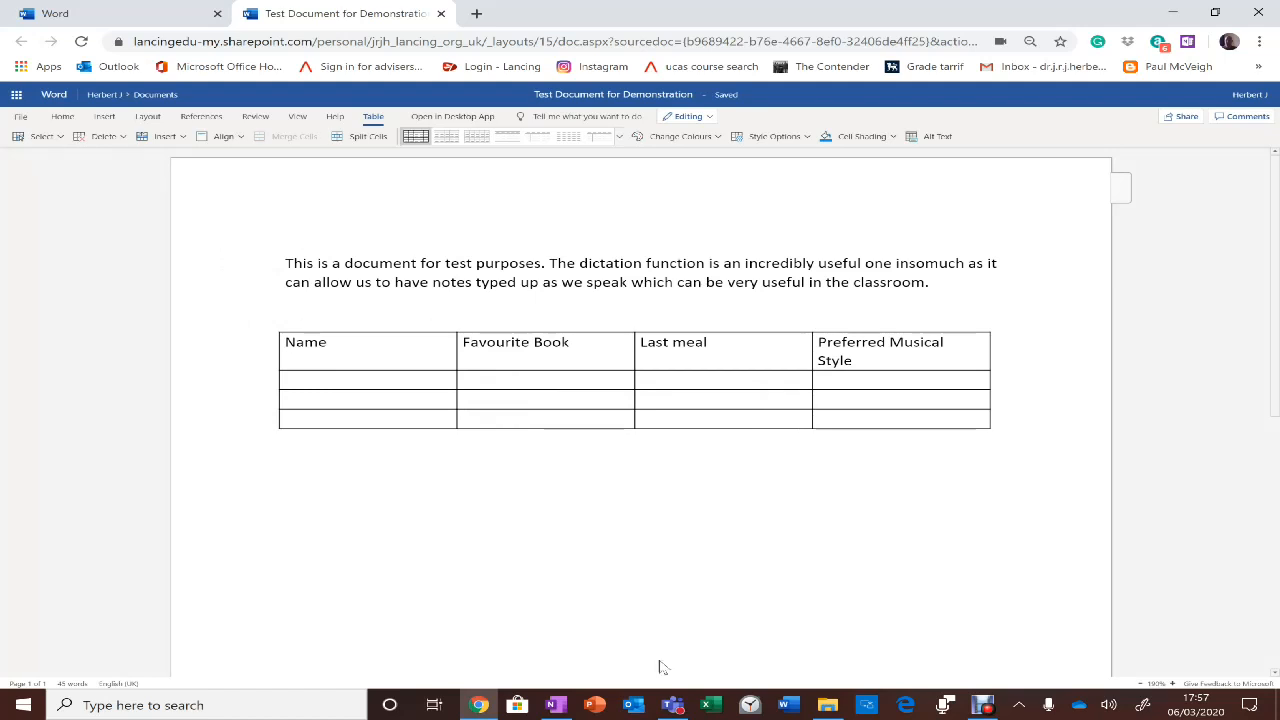
left_click(983, 708)
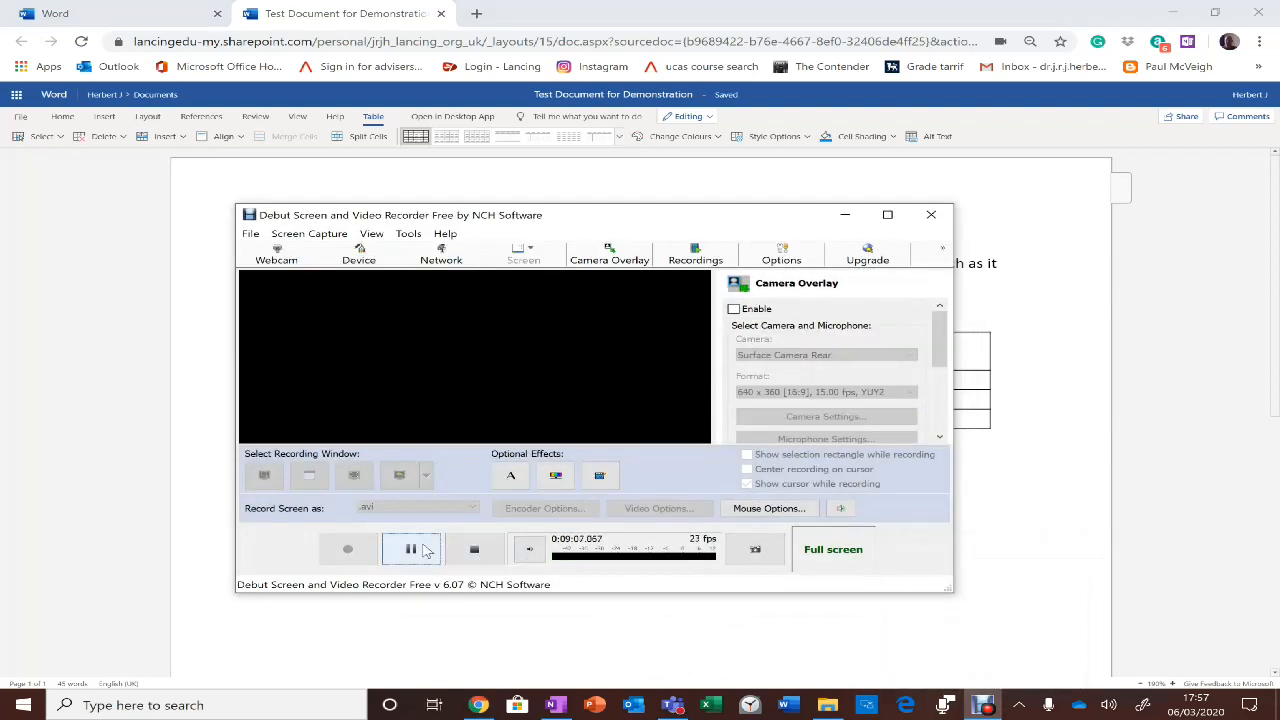